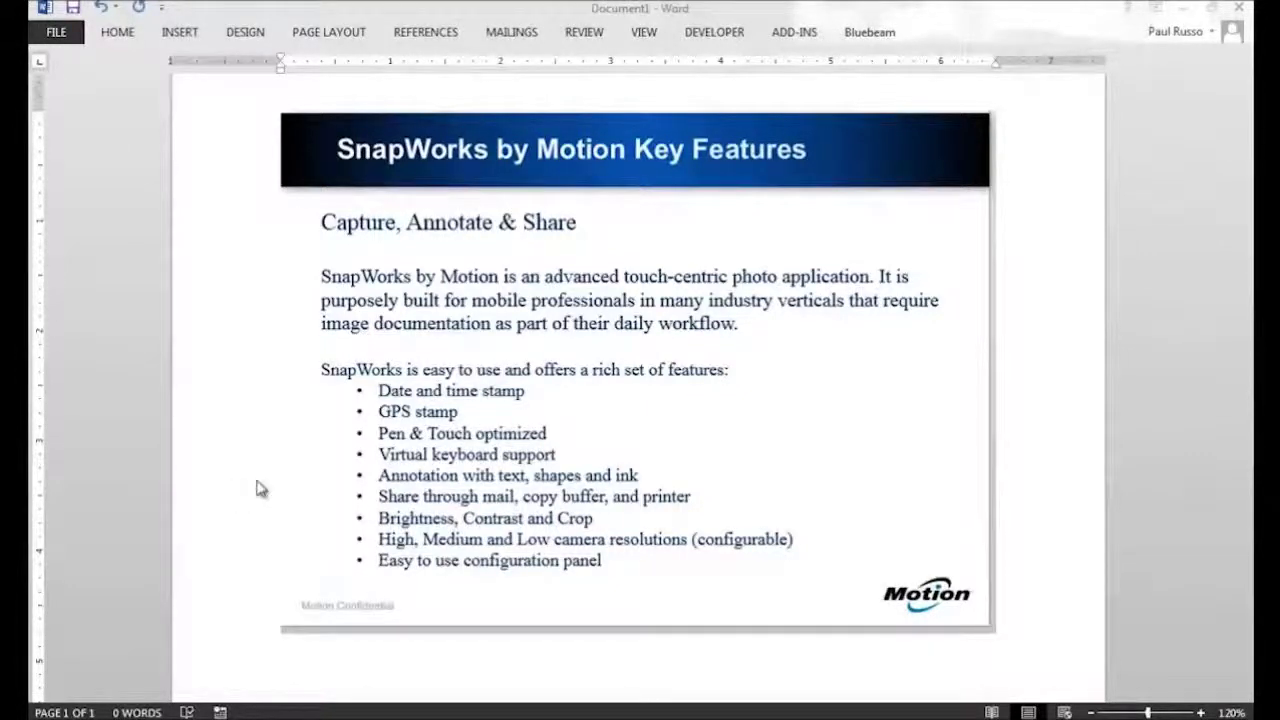
Minimize Word, launch SnapWorks from the desktop, and test the camera zoom slider
click(1188, 8)
click(1110, 118)
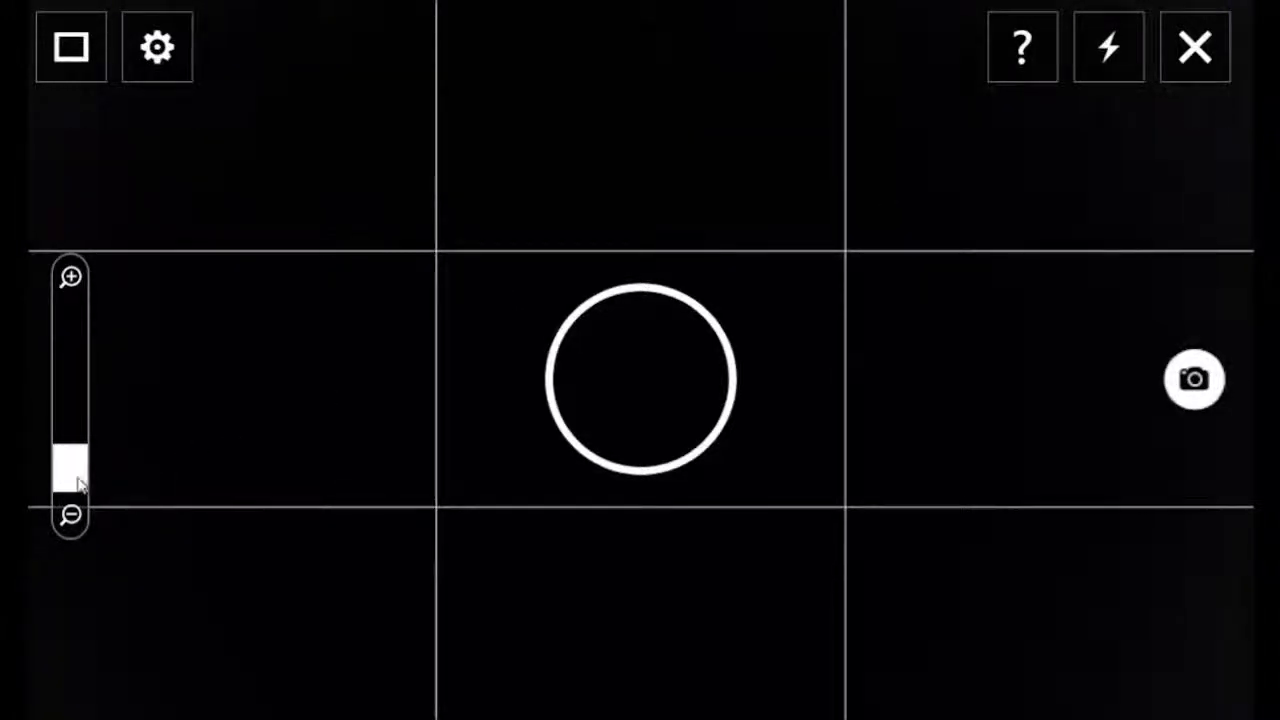
mouse_move(77, 481)
mouse_down()
mouse_move(88, 381)
mouse_move(85, 490)
mouse_up()
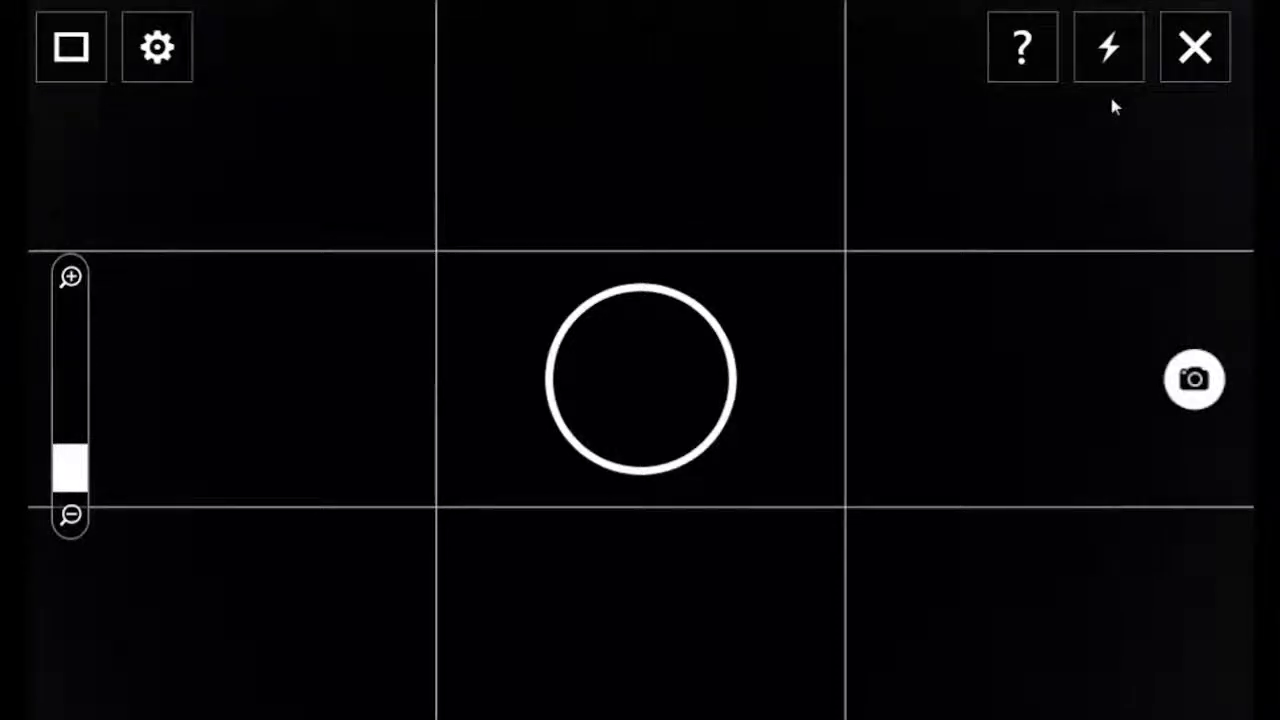
click(1027, 45)
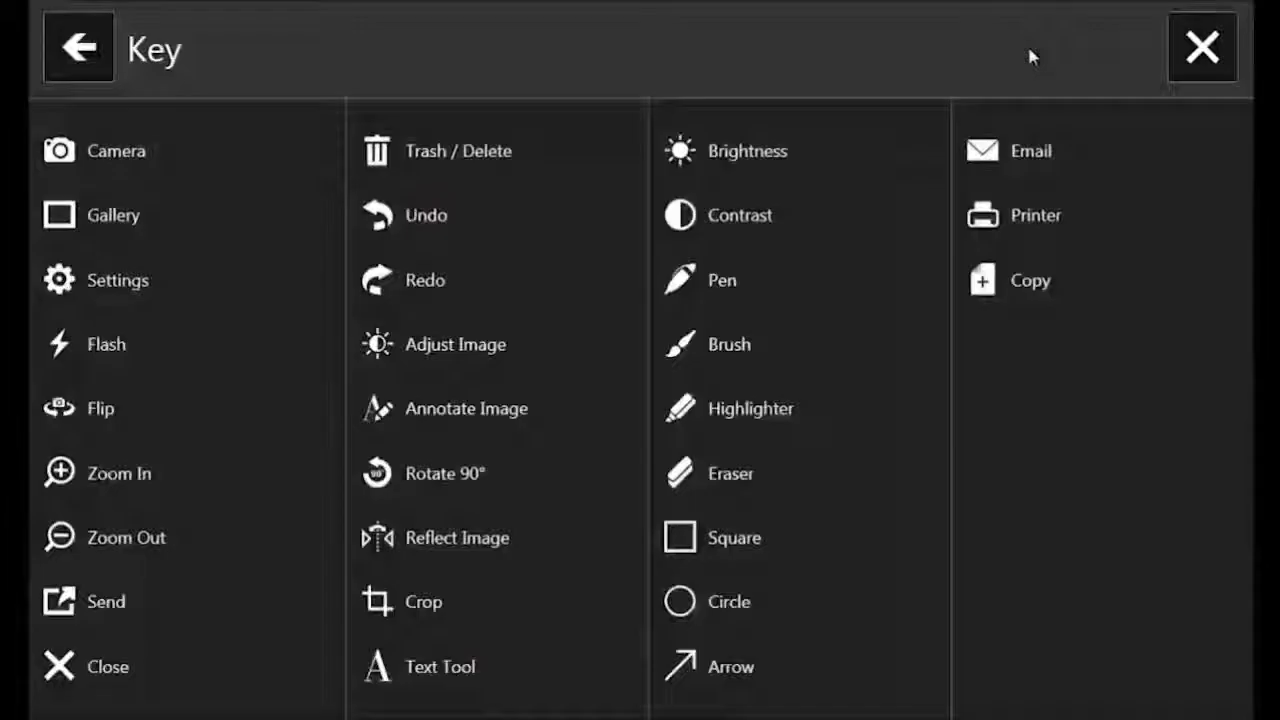
click(72, 58)
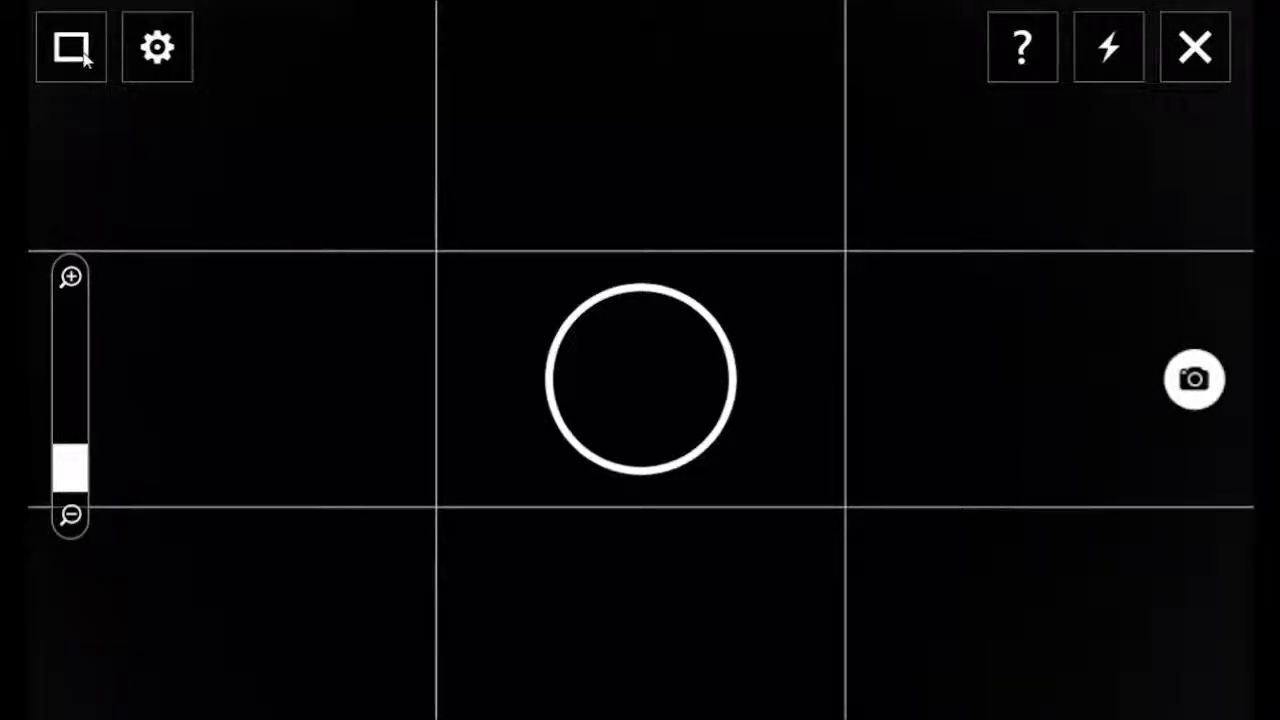
View the SnapWorks settings, then close them to return to the camera viewfinder
click(157, 58)
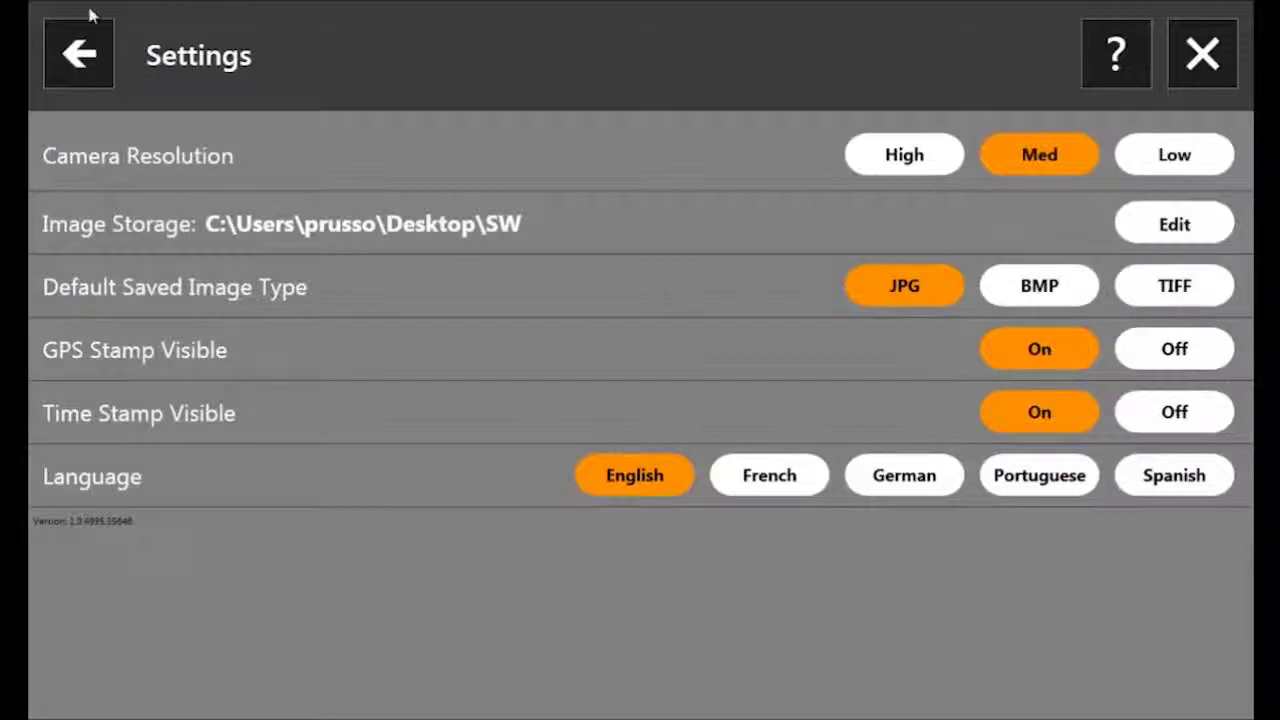
click(99, 56)
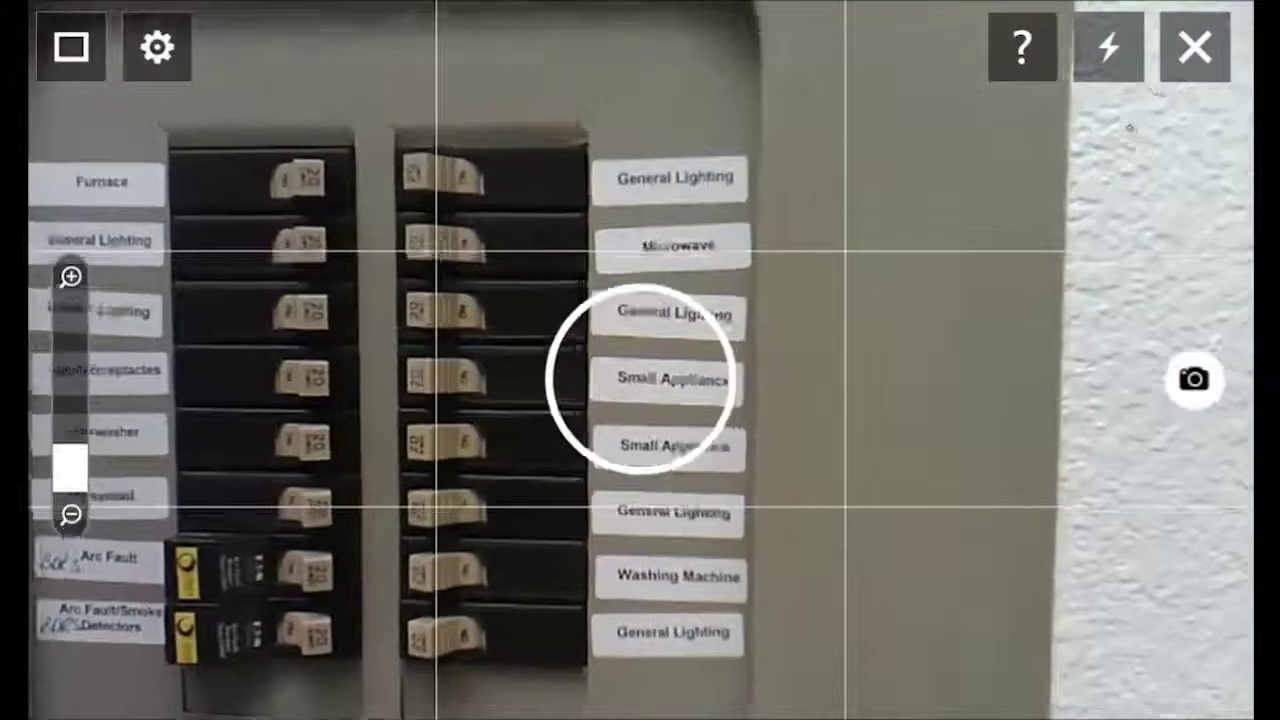
Zoom the camera in and back out, and toggle the flash torch on and off
scroll(640, 360, up, 5)
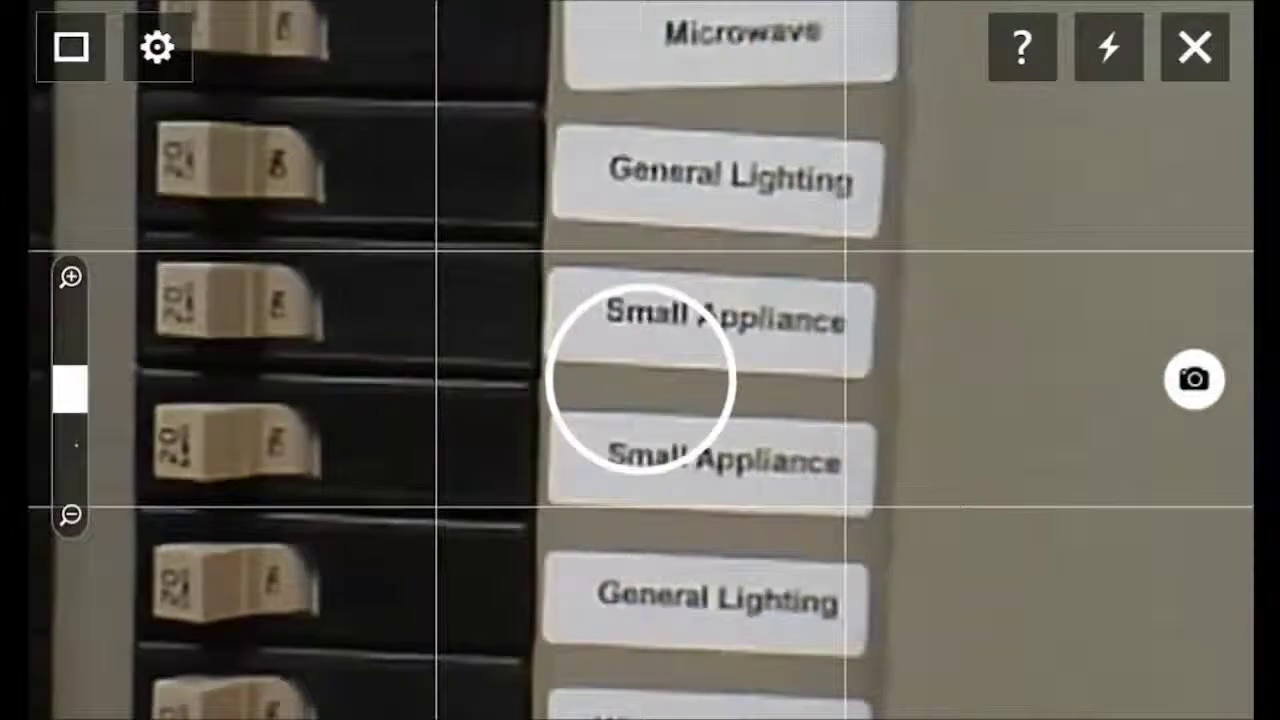
scroll(640, 360, down, 2)
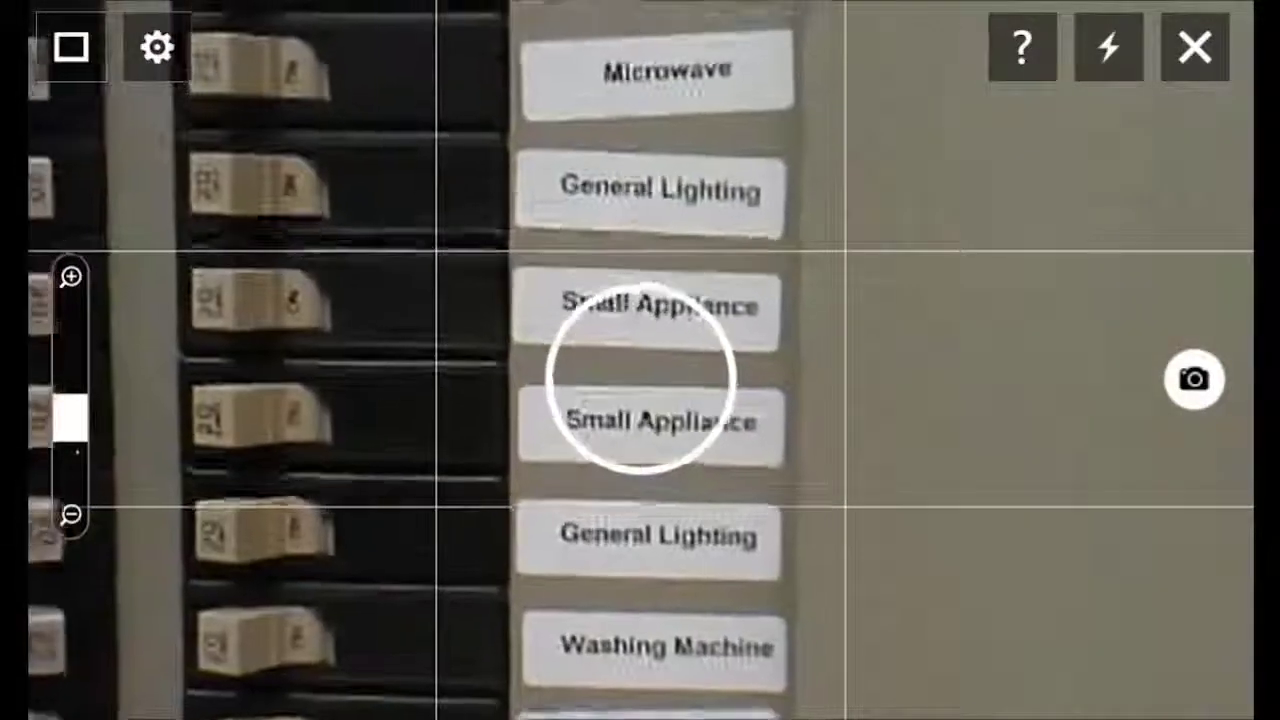
click(1108, 47)
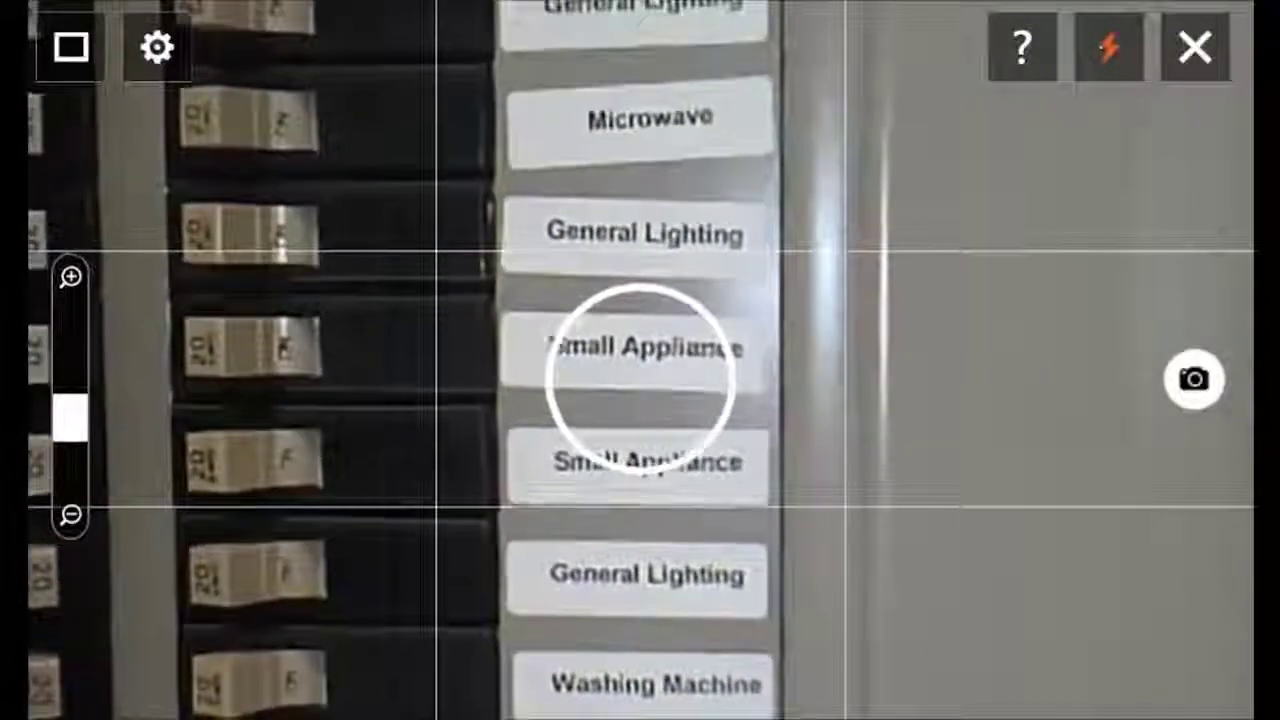
click(1108, 47)
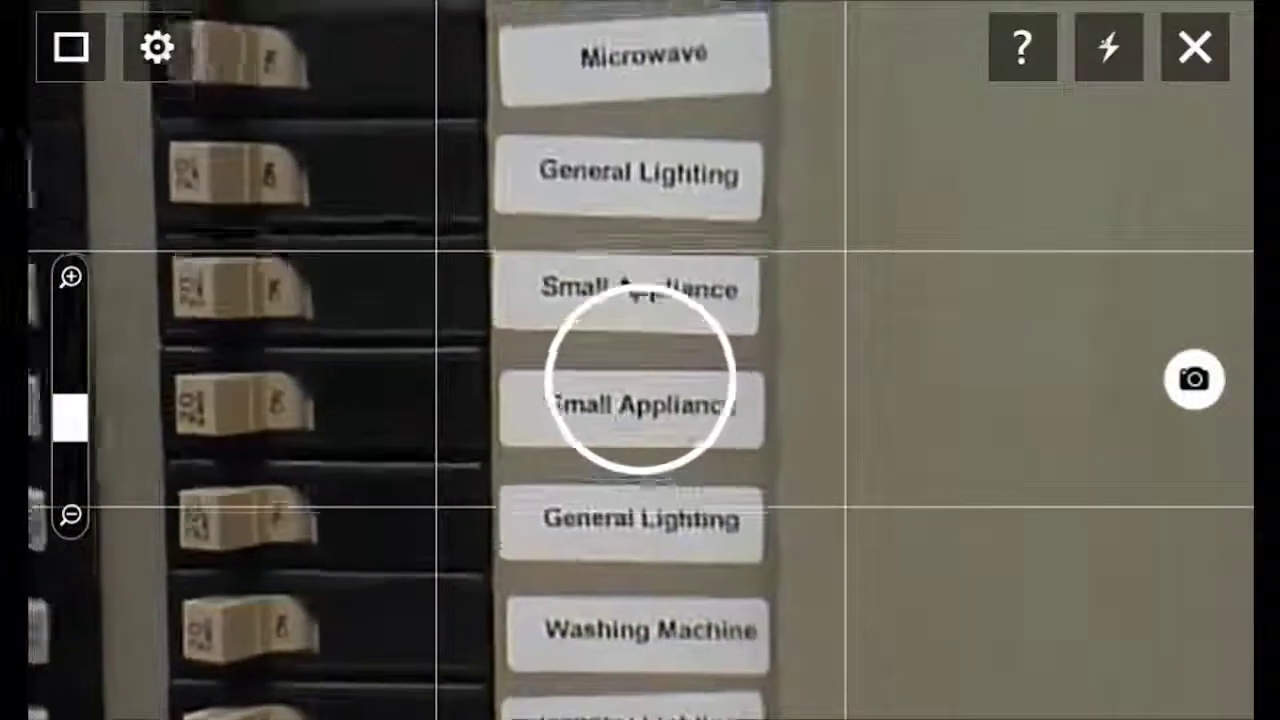
Take three photos of the breaker labels and open the photo gallery
click(1193, 379)
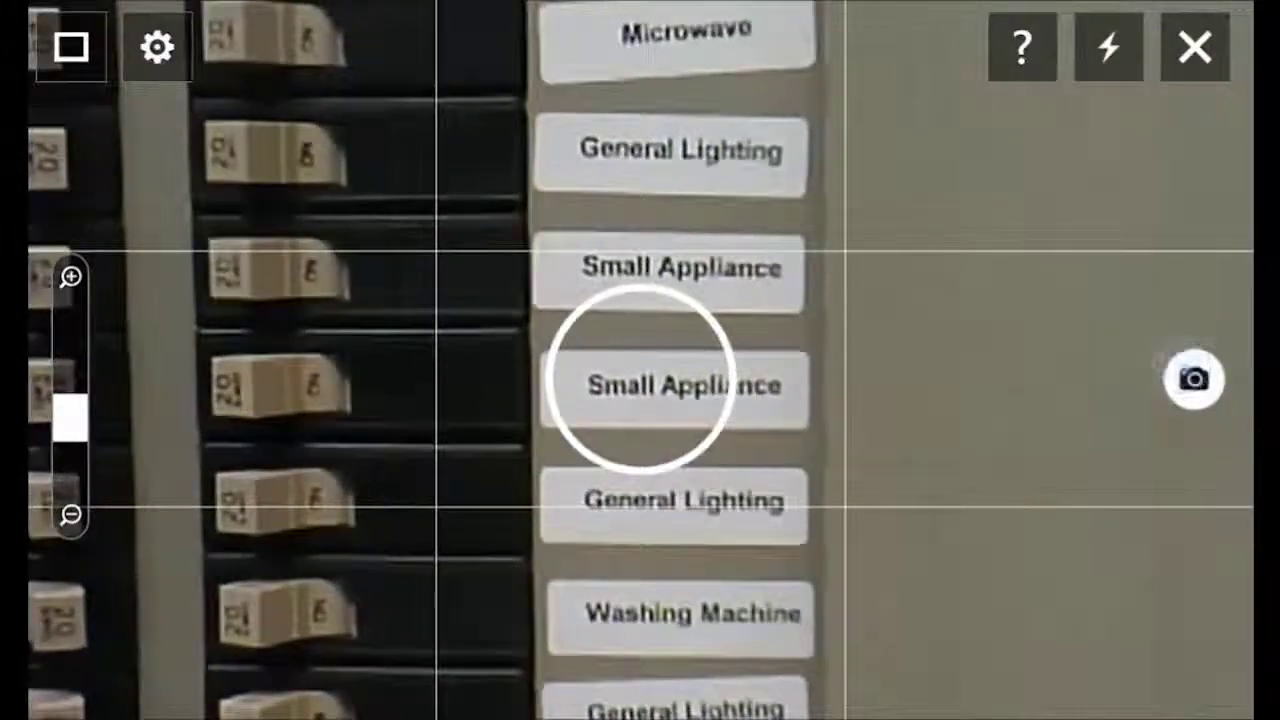
click(1193, 379)
click(1193, 379)
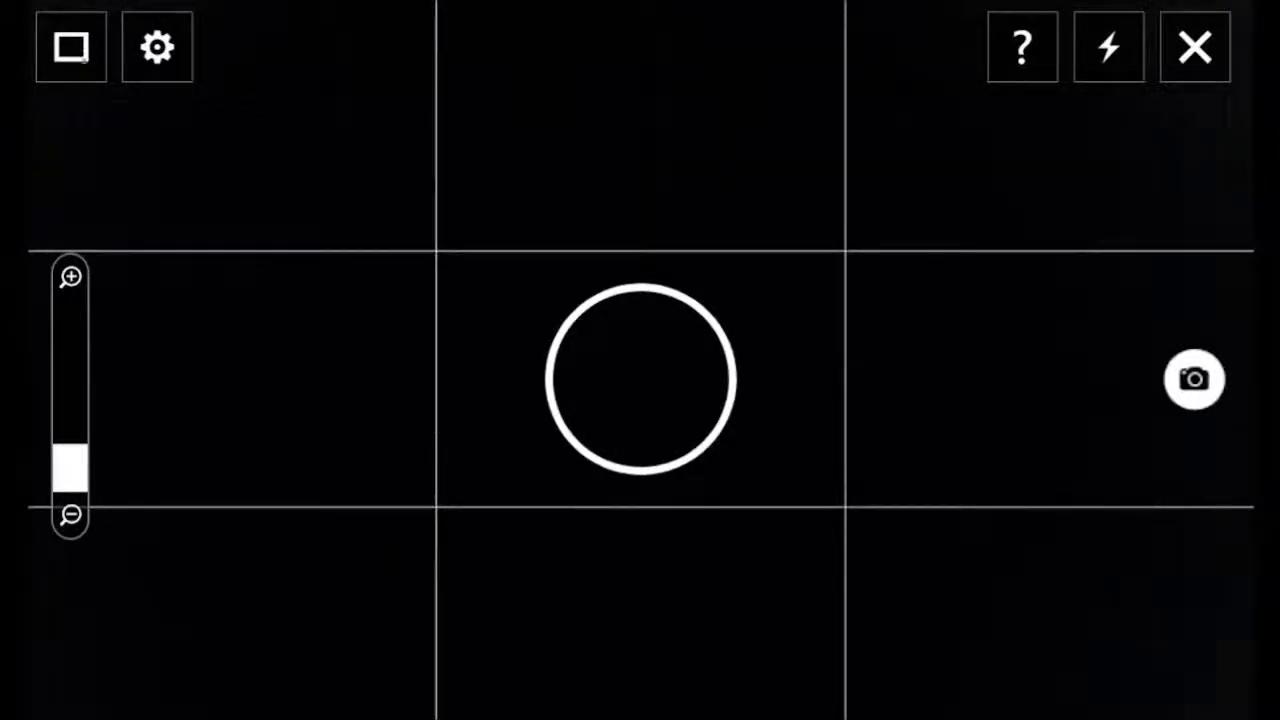
click(72, 47)
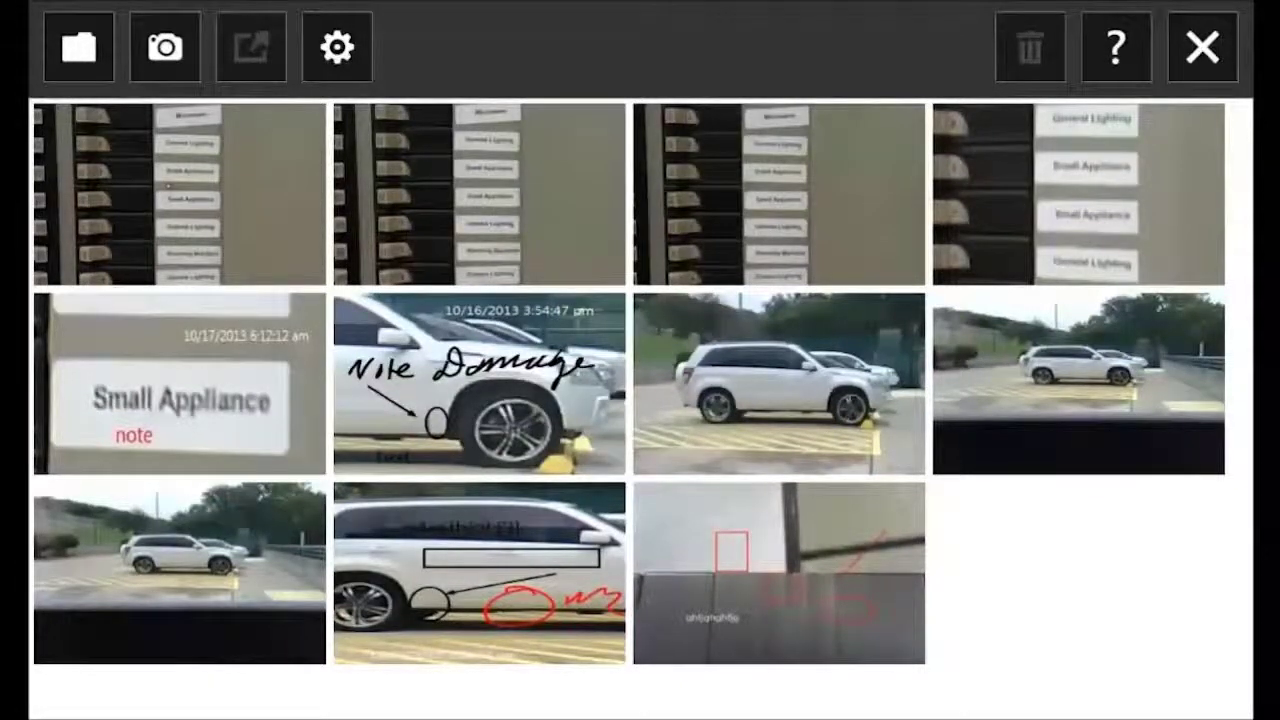
Delete the second breaker-panel photo, then open the first breaker-panel photo
click(480, 194)
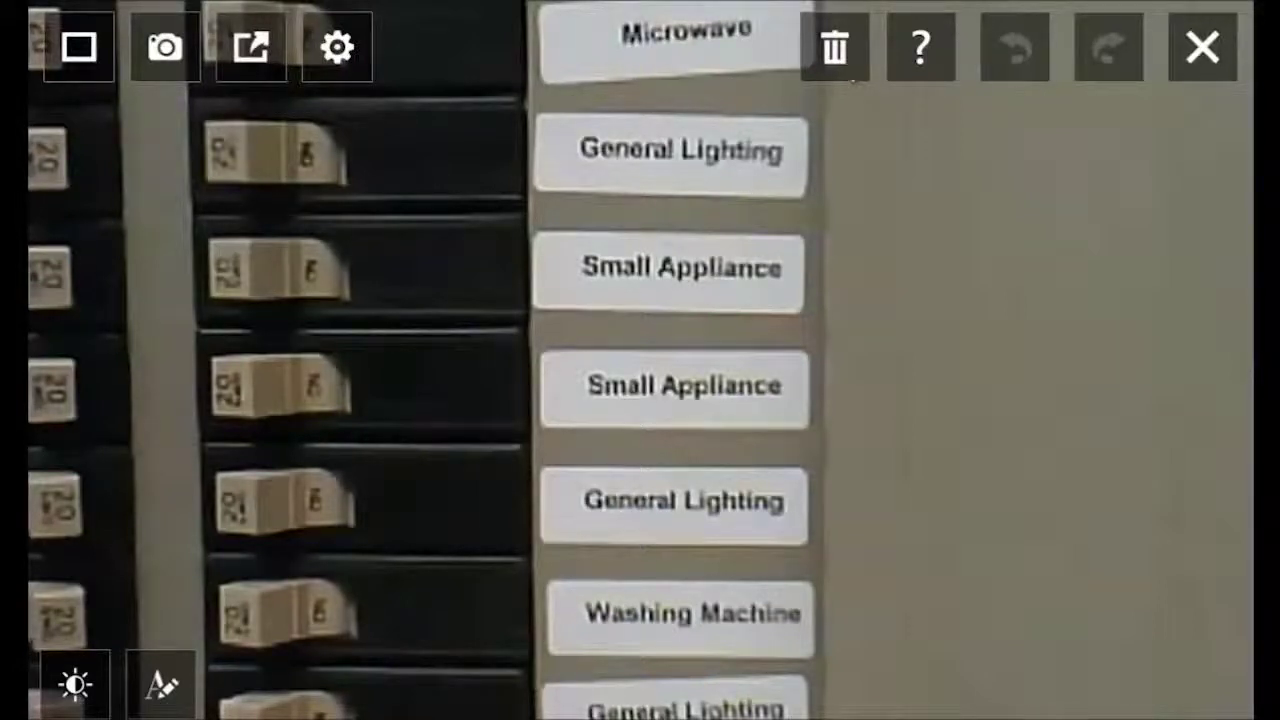
key(Delete)
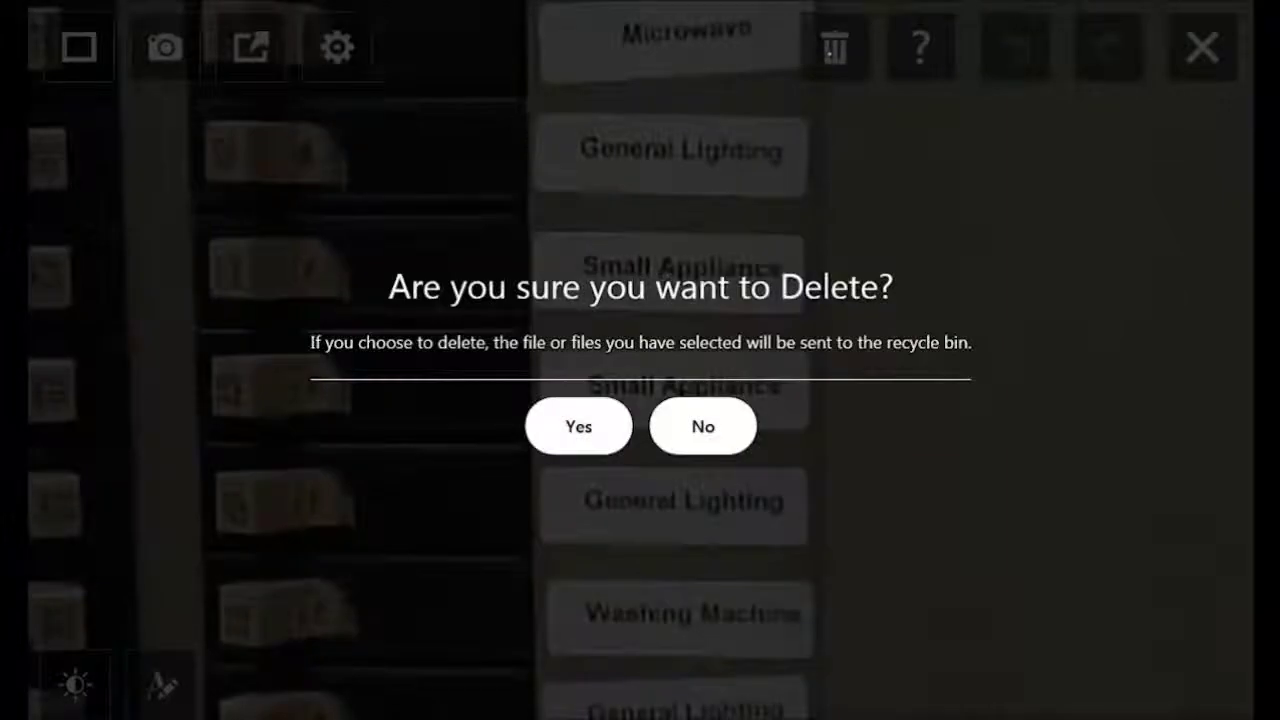
click(598, 407)
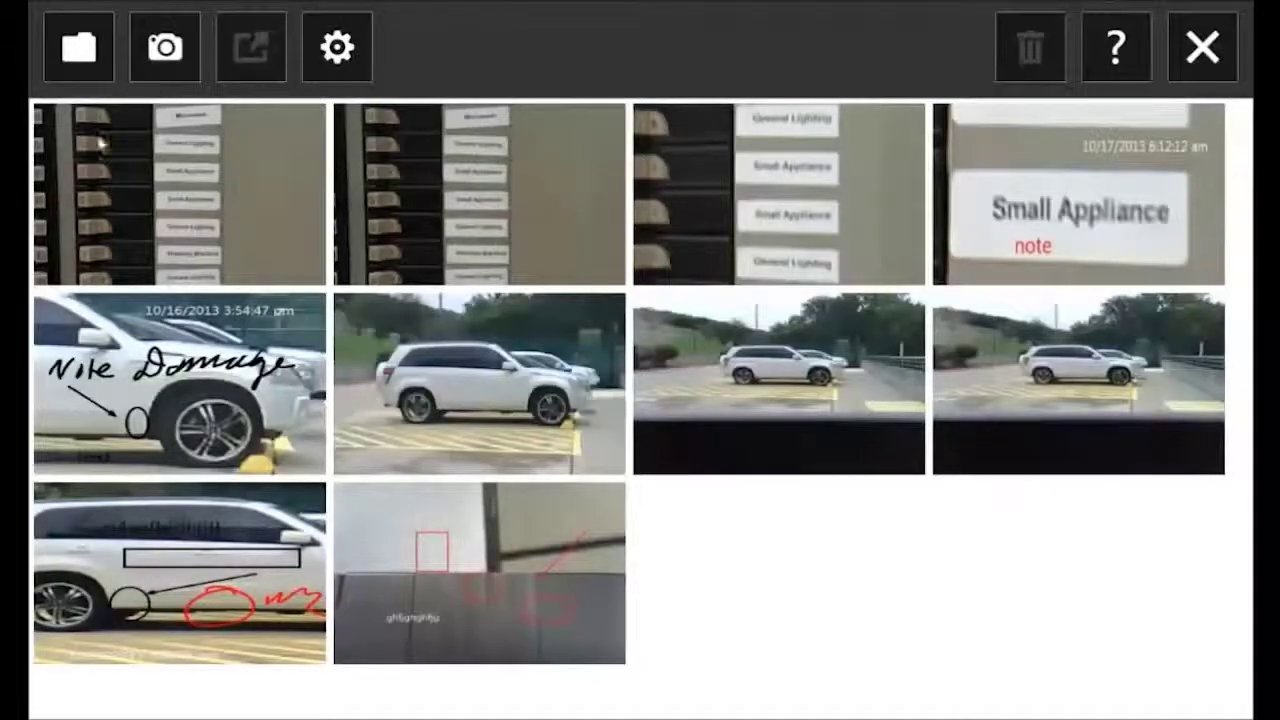
click(155, 190)
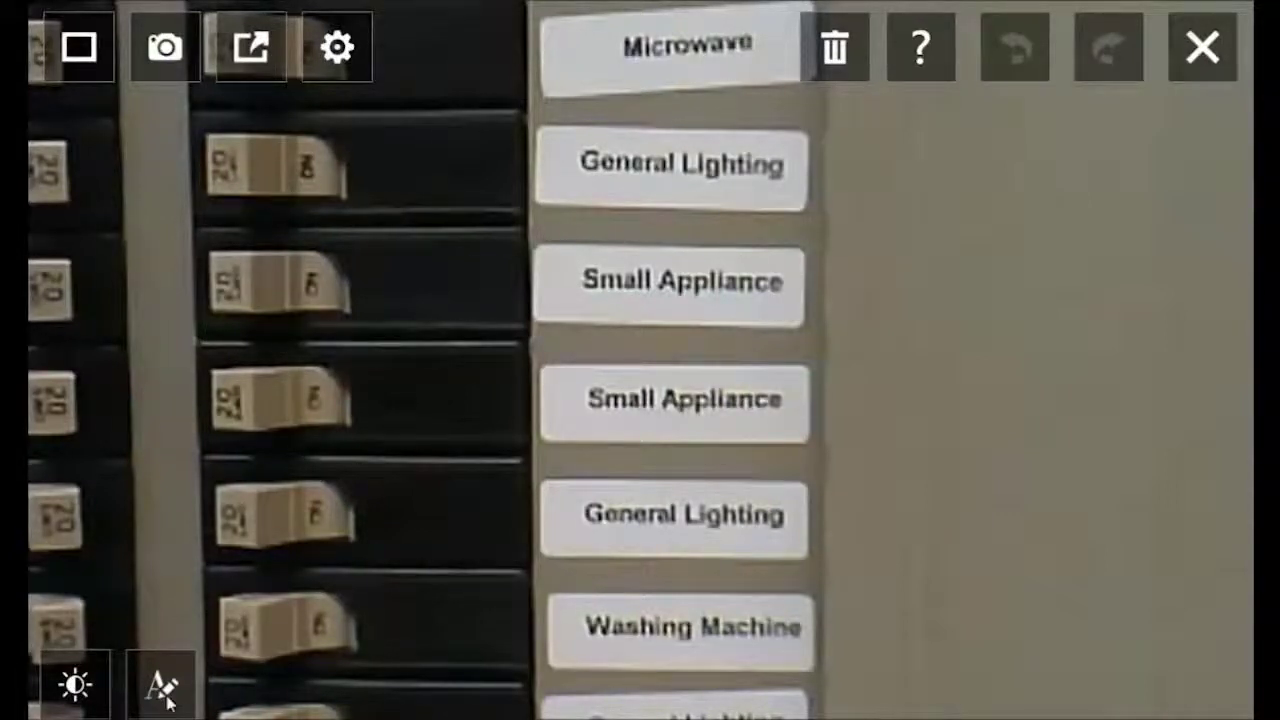
Switch the breaker photo into image-adjustment mode
click(80, 688)
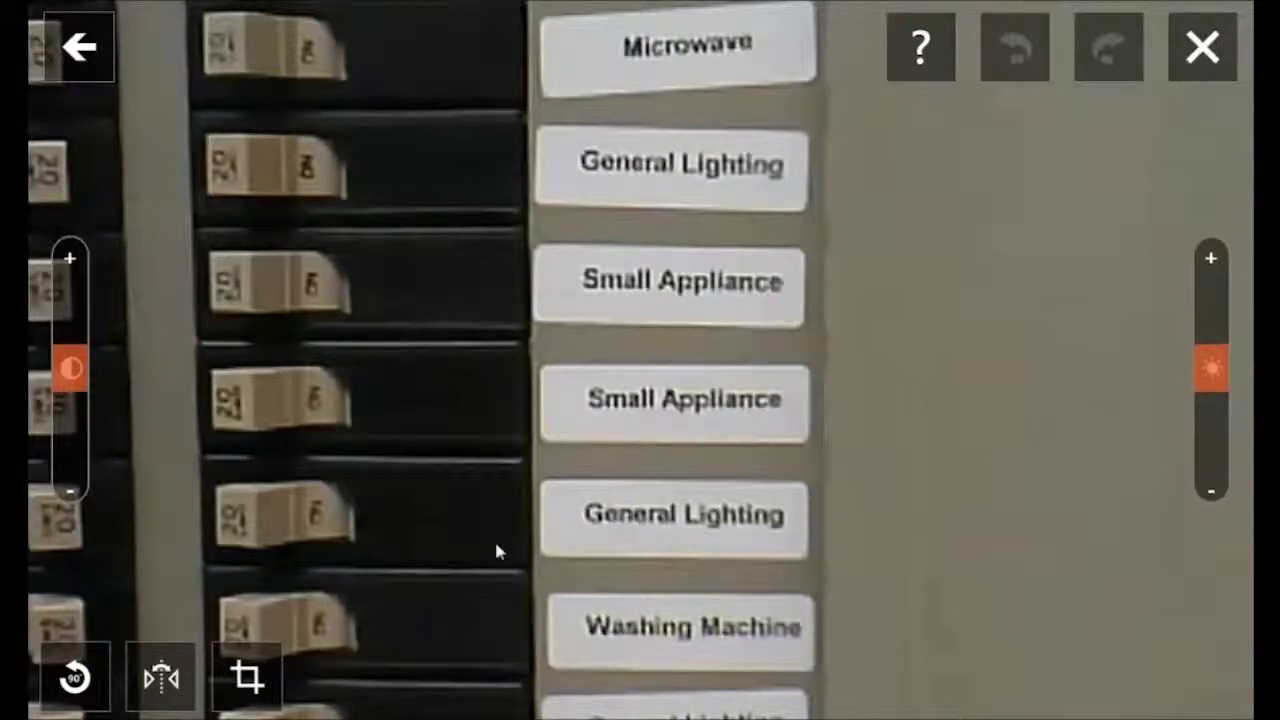
Rotate the photo a full turn in 90° steps, then mirror it and flip it back
click(74, 678)
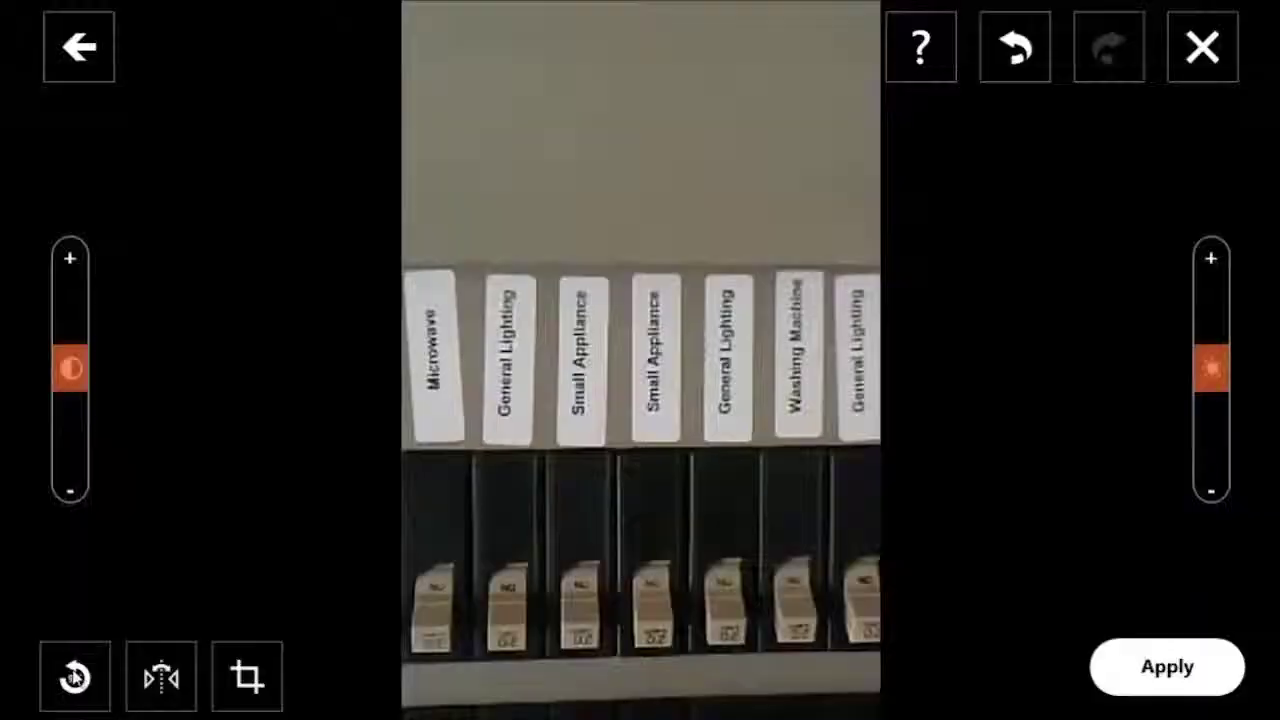
click(74, 678)
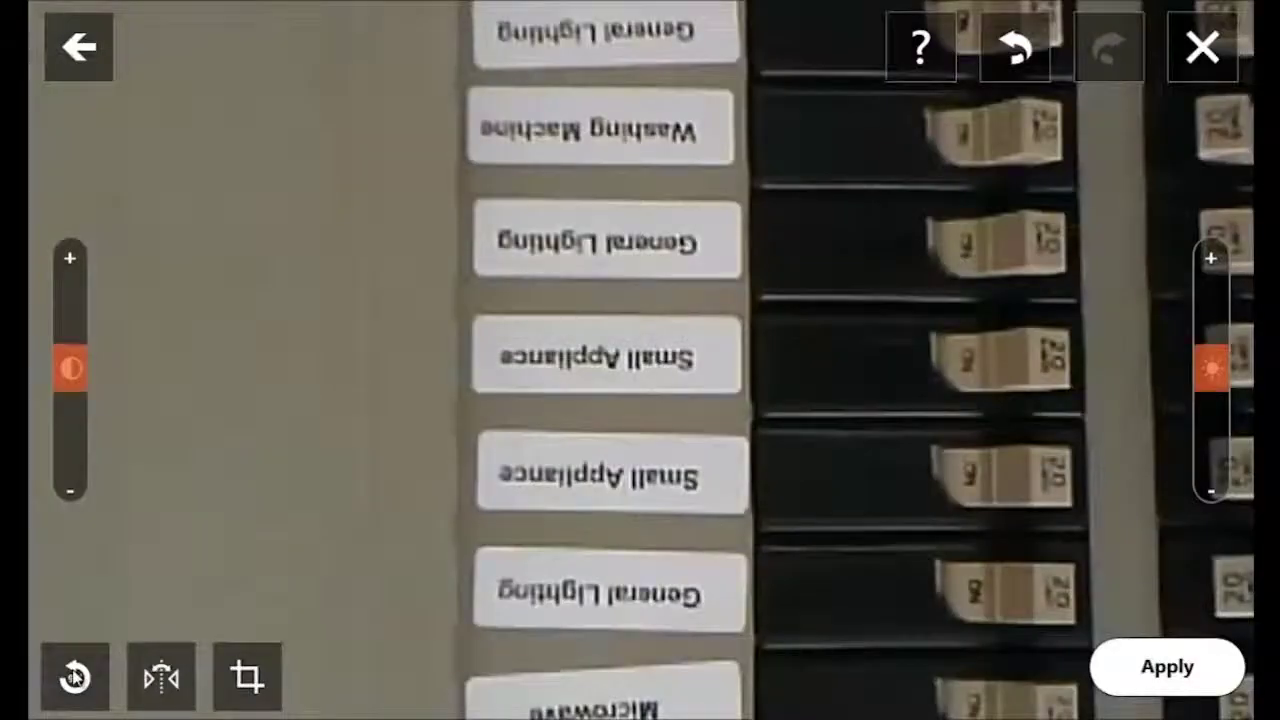
click(74, 678)
click(74, 678)
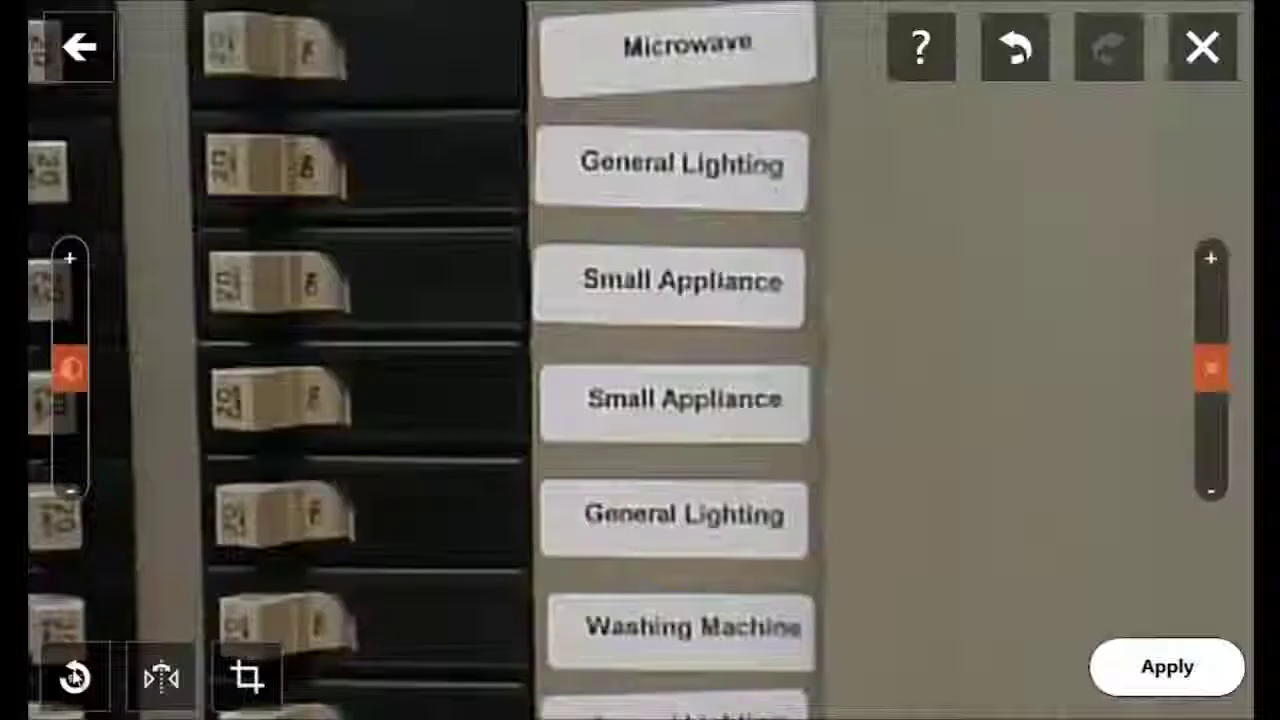
click(157, 686)
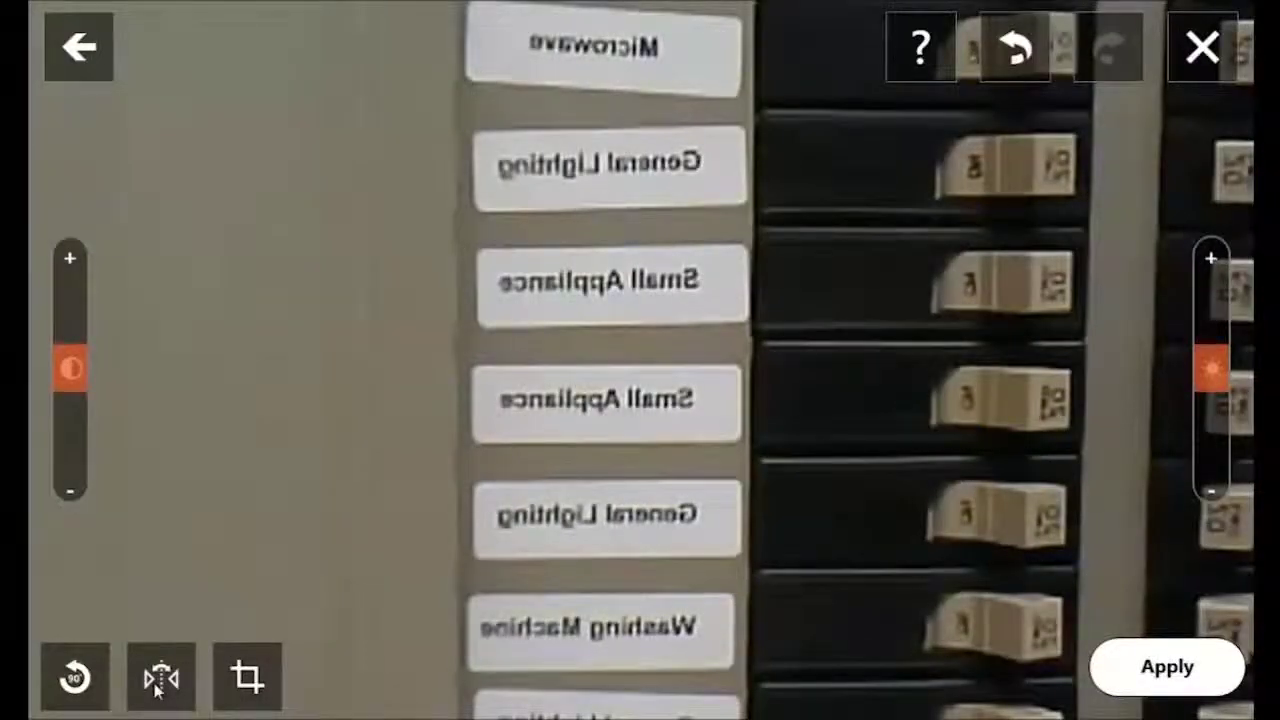
click(170, 684)
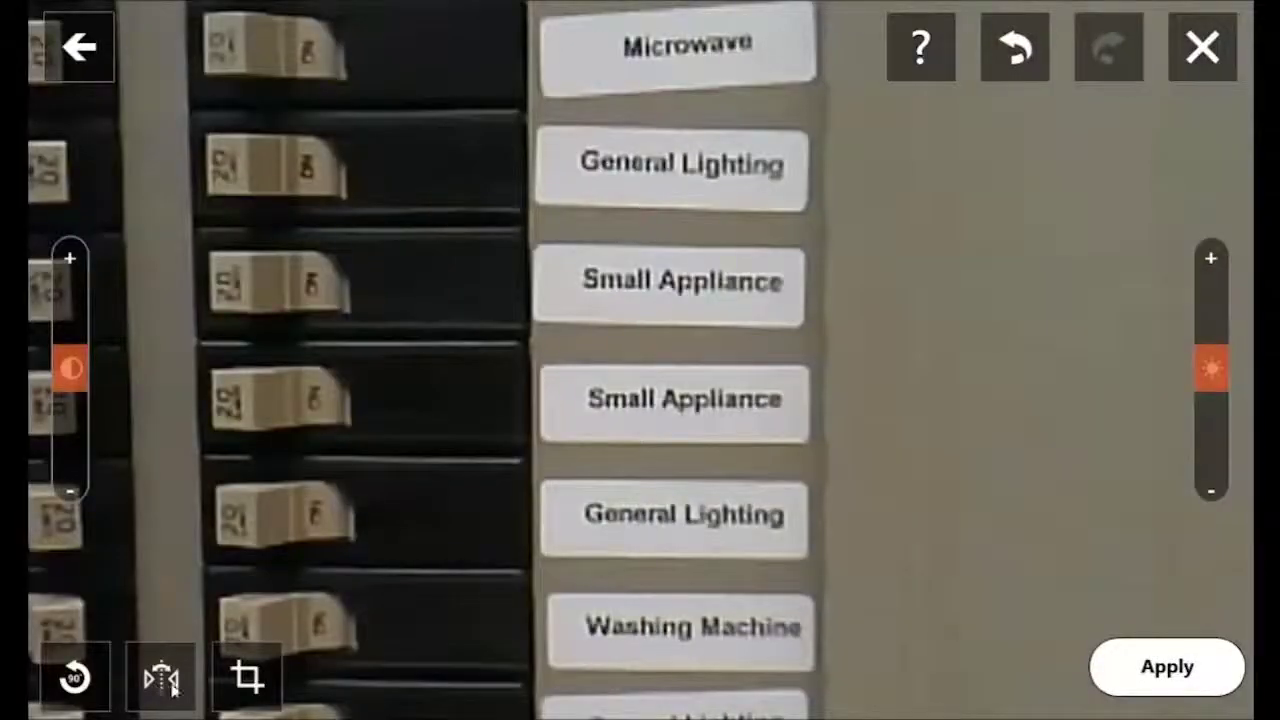
Crop at 16:9 around the top four breakers, widening the right edge slightly
click(247, 680)
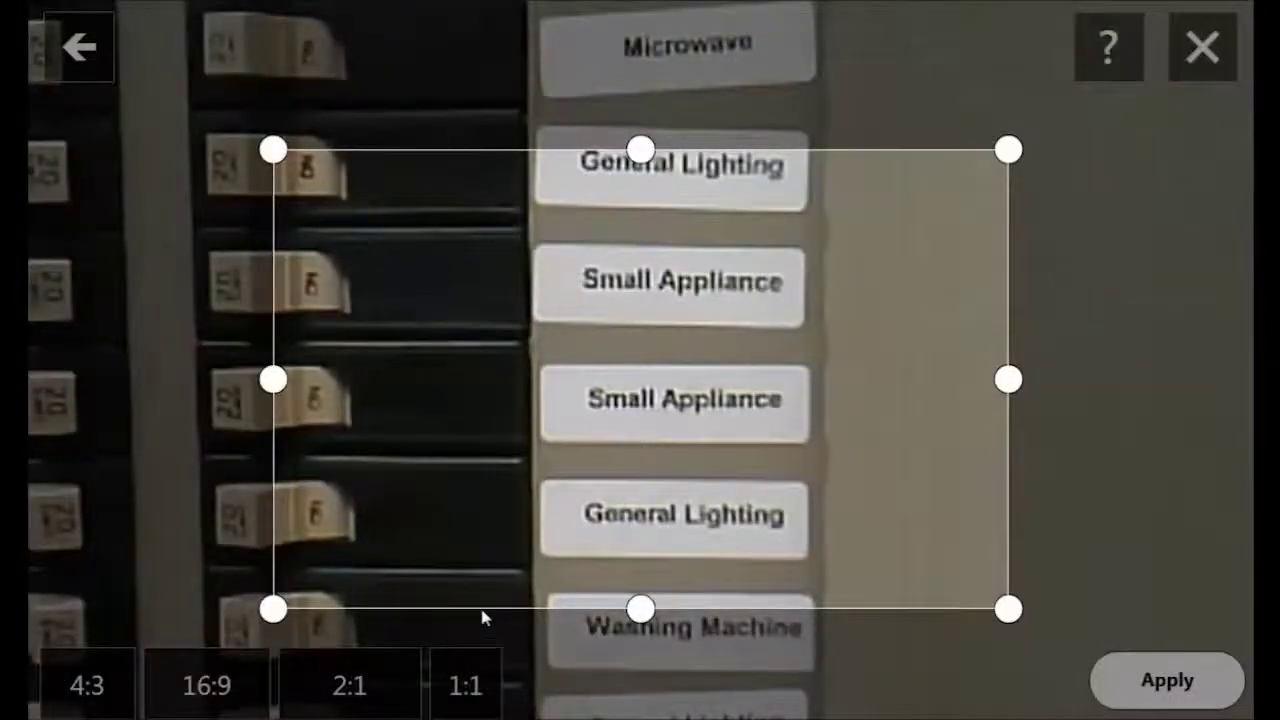
click(275, 610)
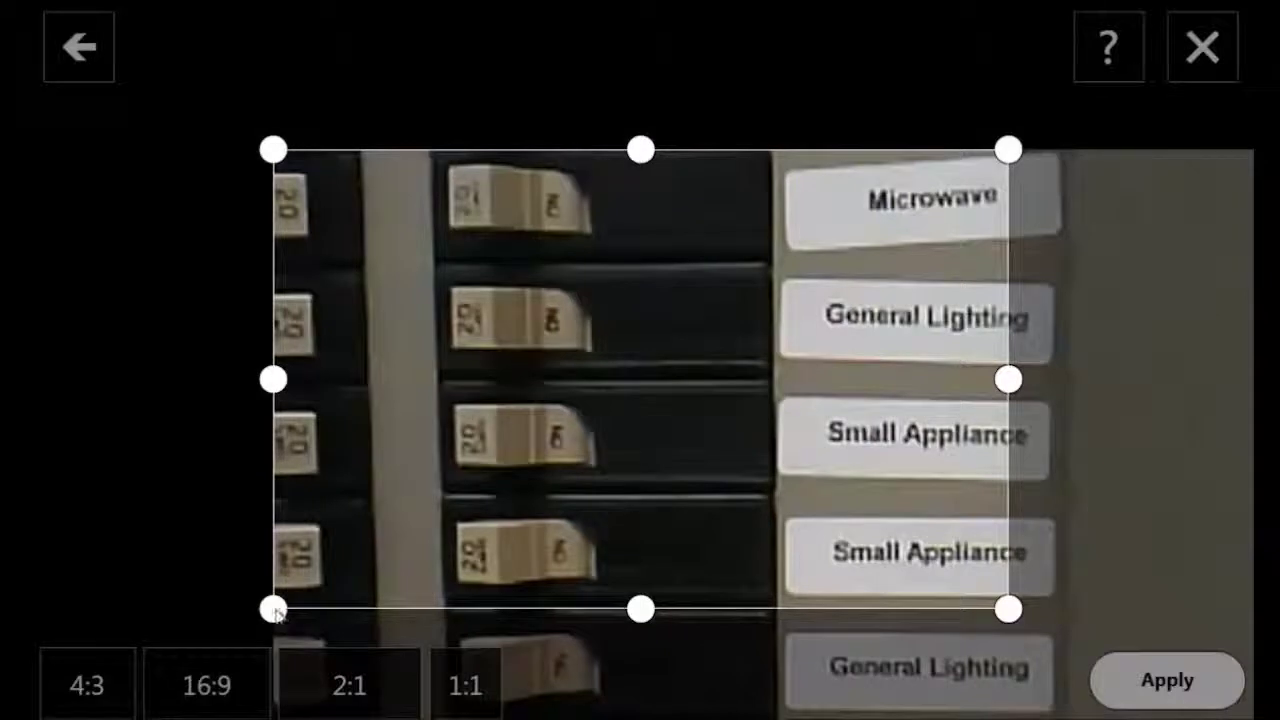
click(311, 670)
click(202, 688)
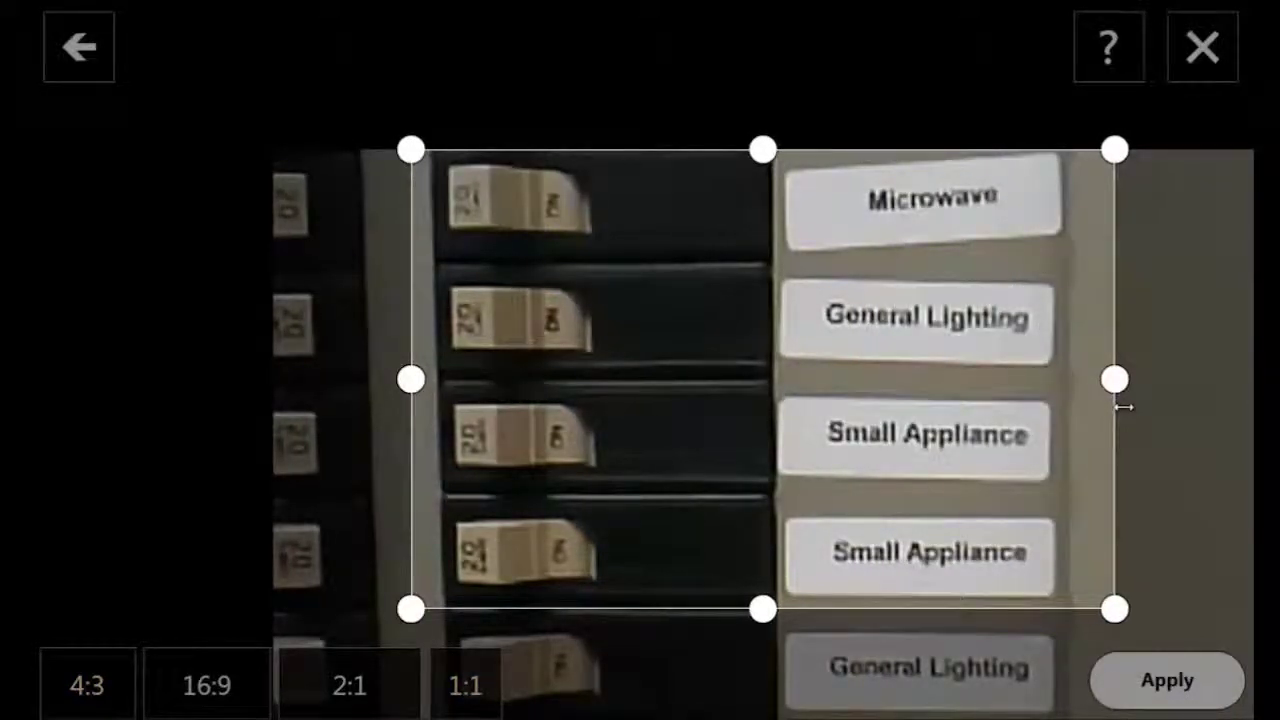
drag(1124, 407, 1130, 408)
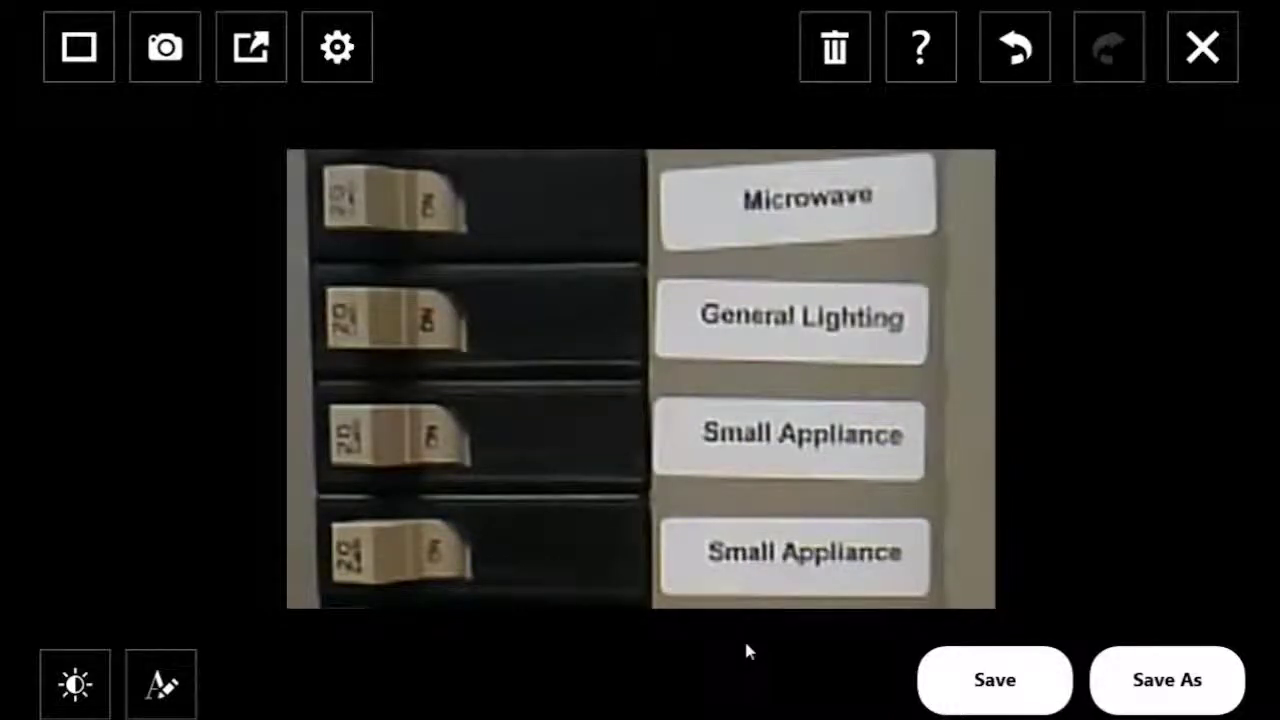
Save the cropped breaker photo and bring up the annotation toolbar
click(980, 688)
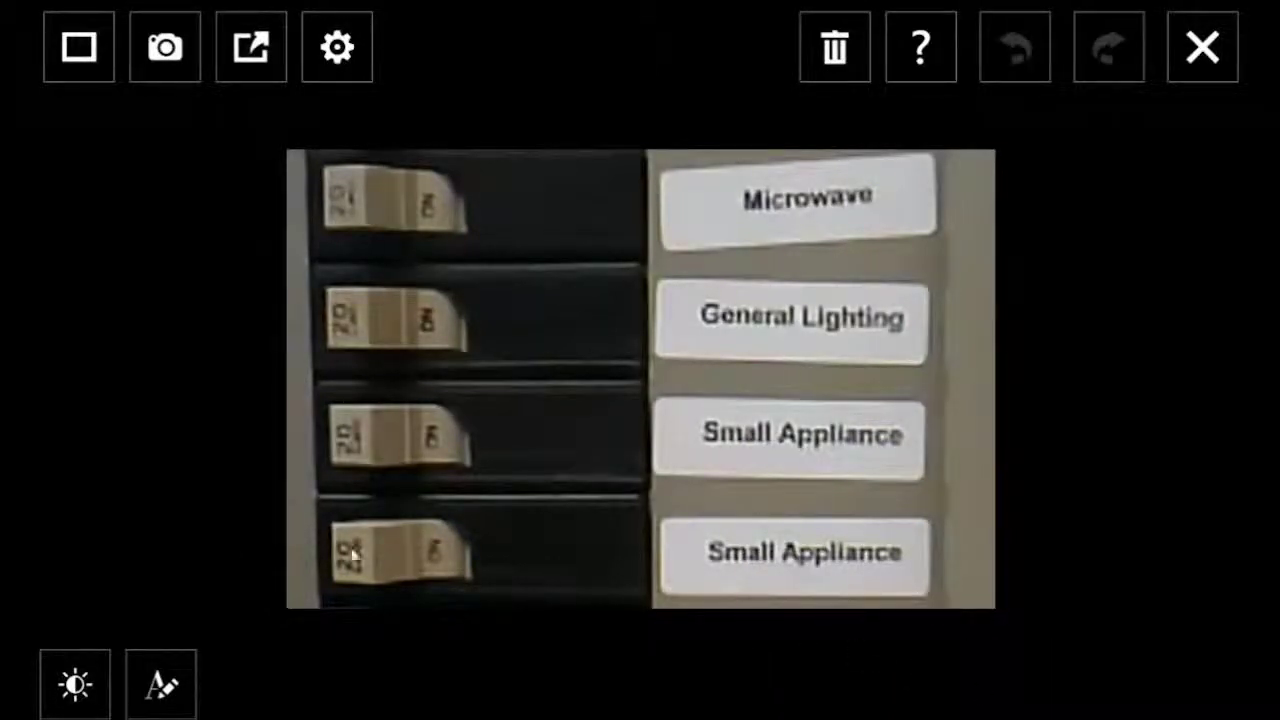
click(150, 686)
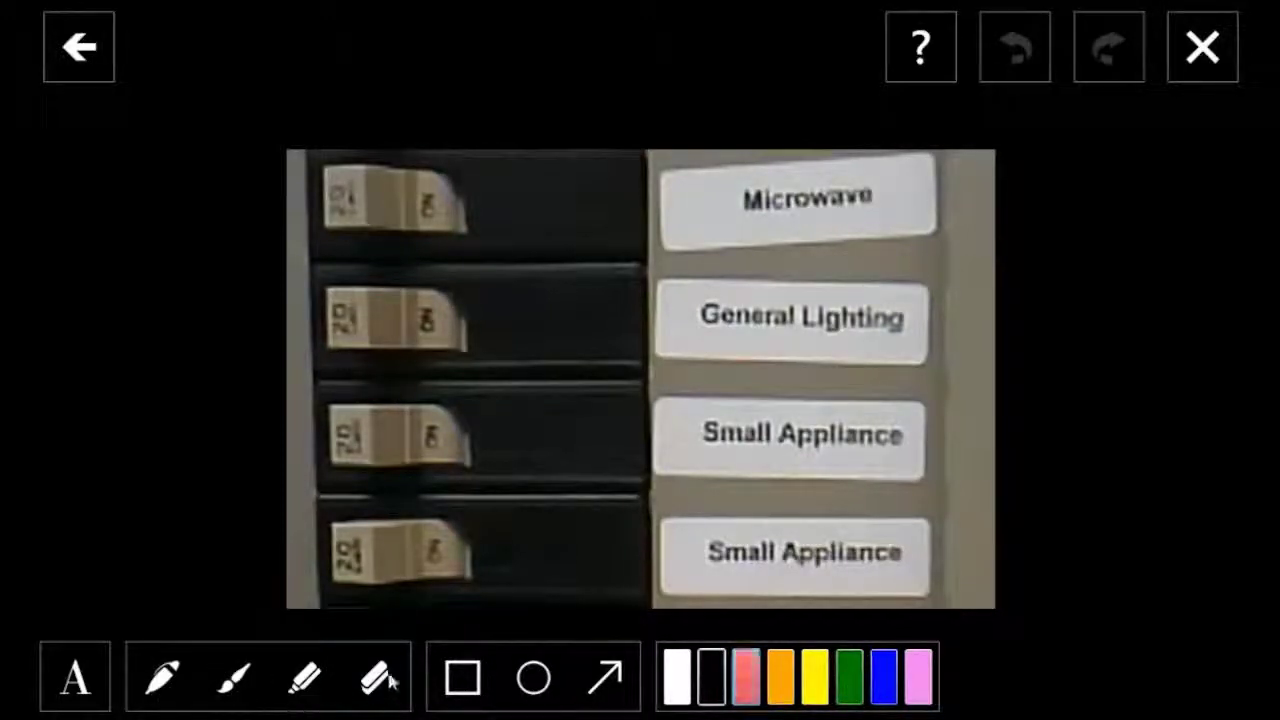
Handwrite red 'Move' arrowed to Microwave and a first 'Replace' arrowed to General Lighting
click(165, 678)
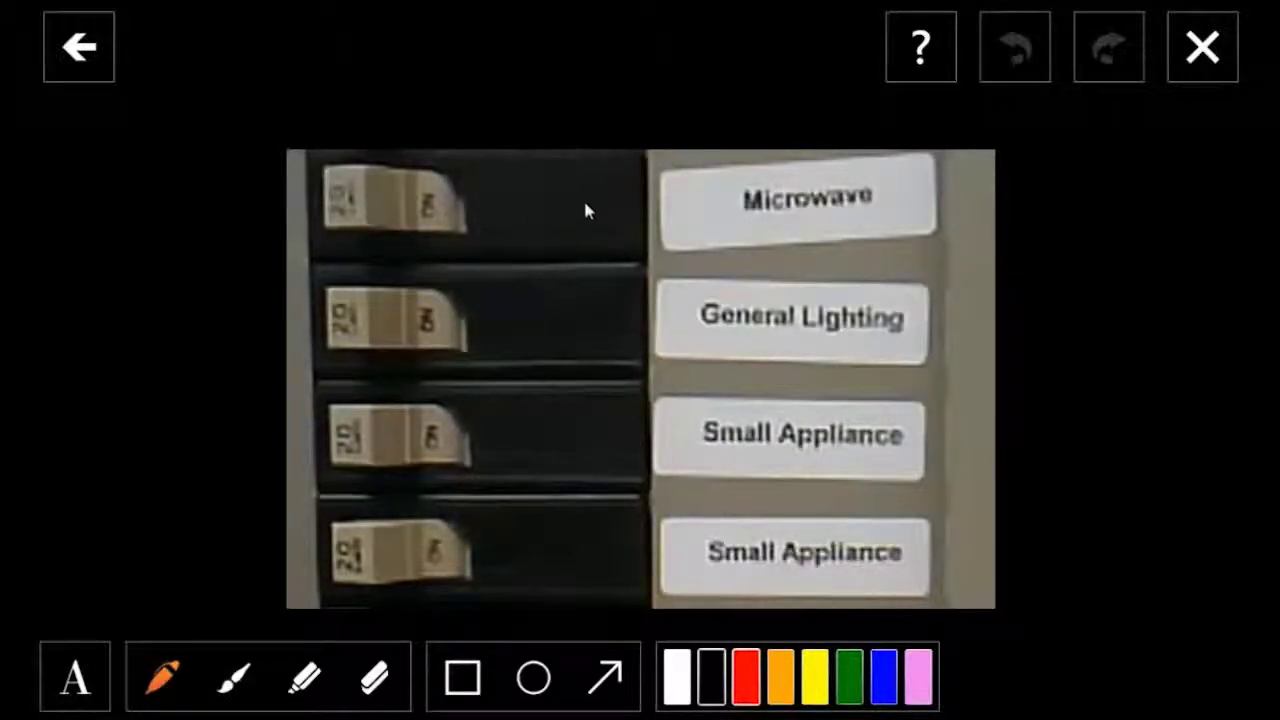
mouse_move(601, 215)
mouse_down()
mouse_move(677, 208)
mouse_move(662, 226)
mouse_up()
mouse_move(494, 253)
mouse_down()
mouse_move(604, 212)
mouse_move(645, 220)
mouse_up()
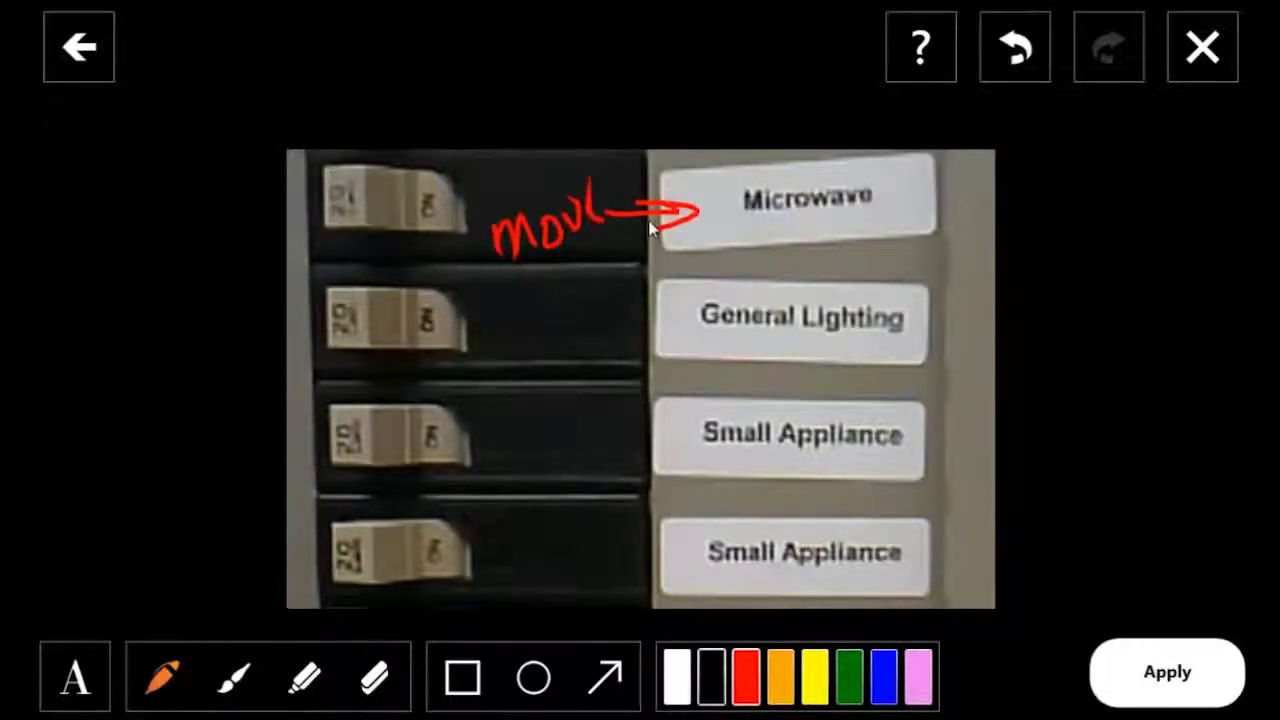
drag(598, 182, 616, 174)
drag(600, 198, 615, 192)
mouse_move(573, 320)
mouse_down()
mouse_move(658, 310)
mouse_move(640, 334)
mouse_up()
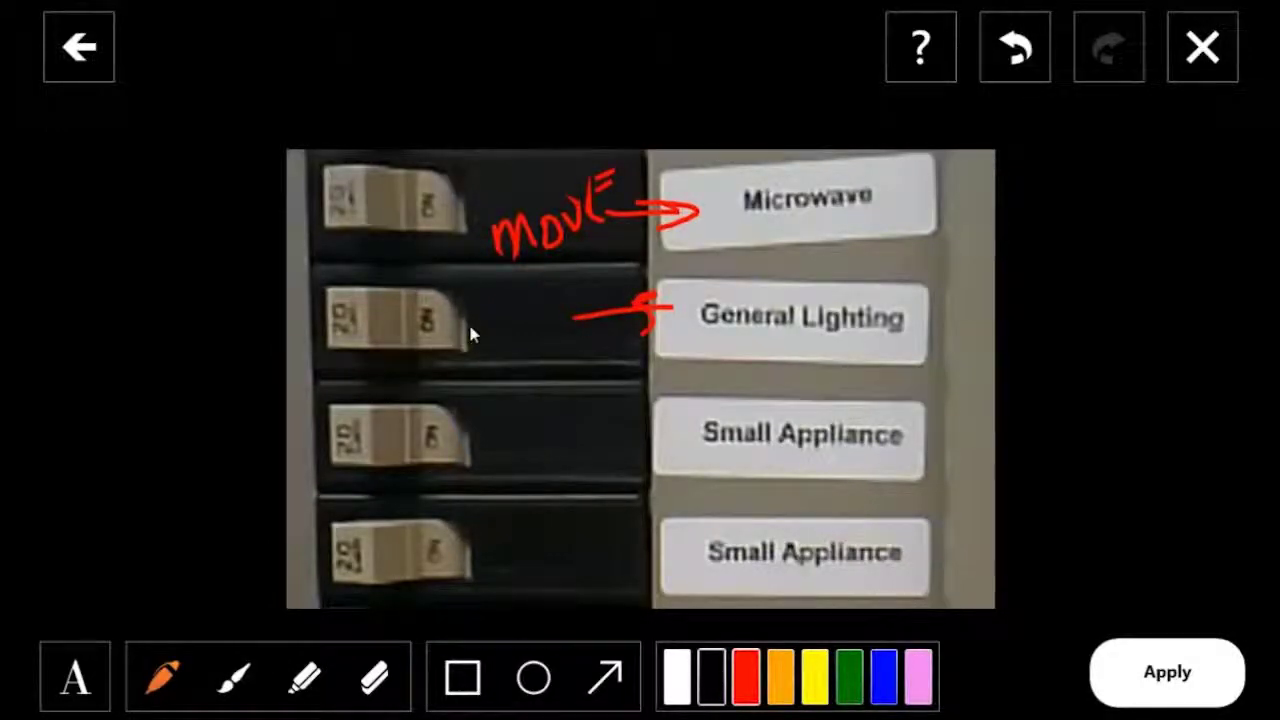
mouse_move(462, 304)
mouse_down()
mouse_move(481, 349)
mouse_move(572, 291)
mouse_move(600, 318)
mouse_up()
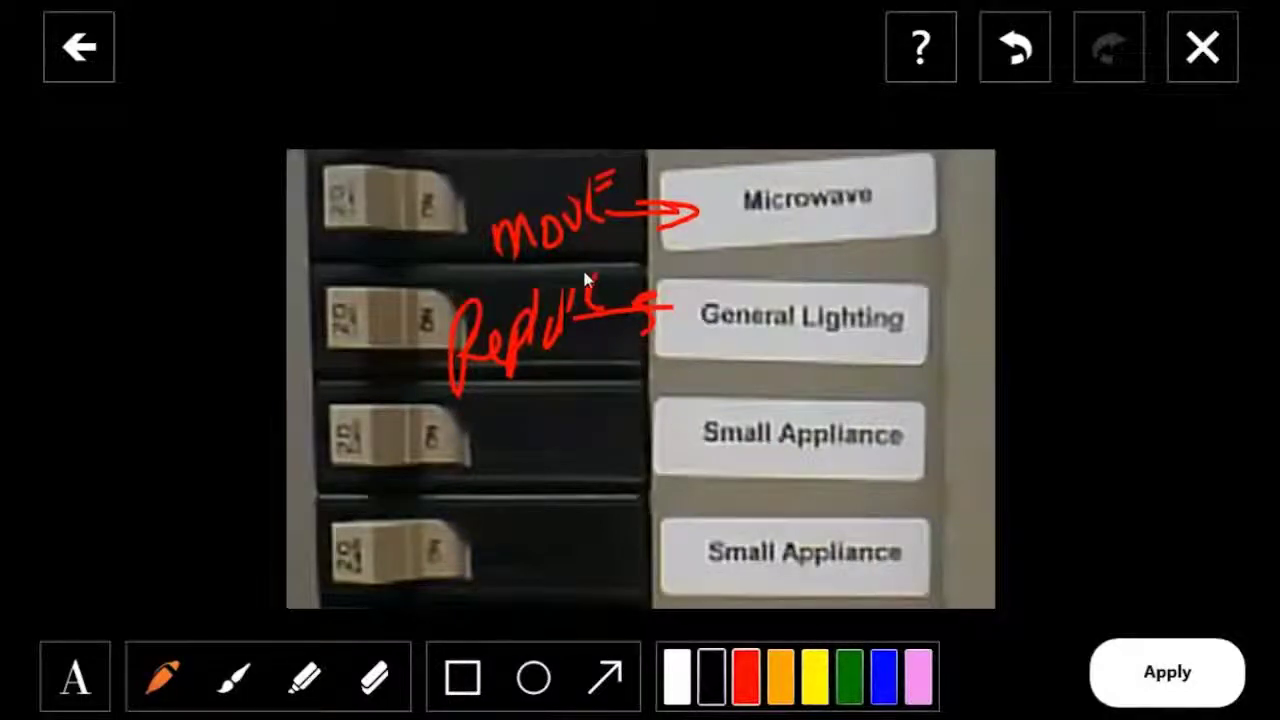
Erase the messy 'Replace' and its arrow, then rewrite 'Replace' with a new arrow
click(388, 690)
mouse_move(650, 312)
mouse_down()
mouse_move(571, 320)
mouse_move(600, 286)
mouse_move(580, 277)
mouse_up()
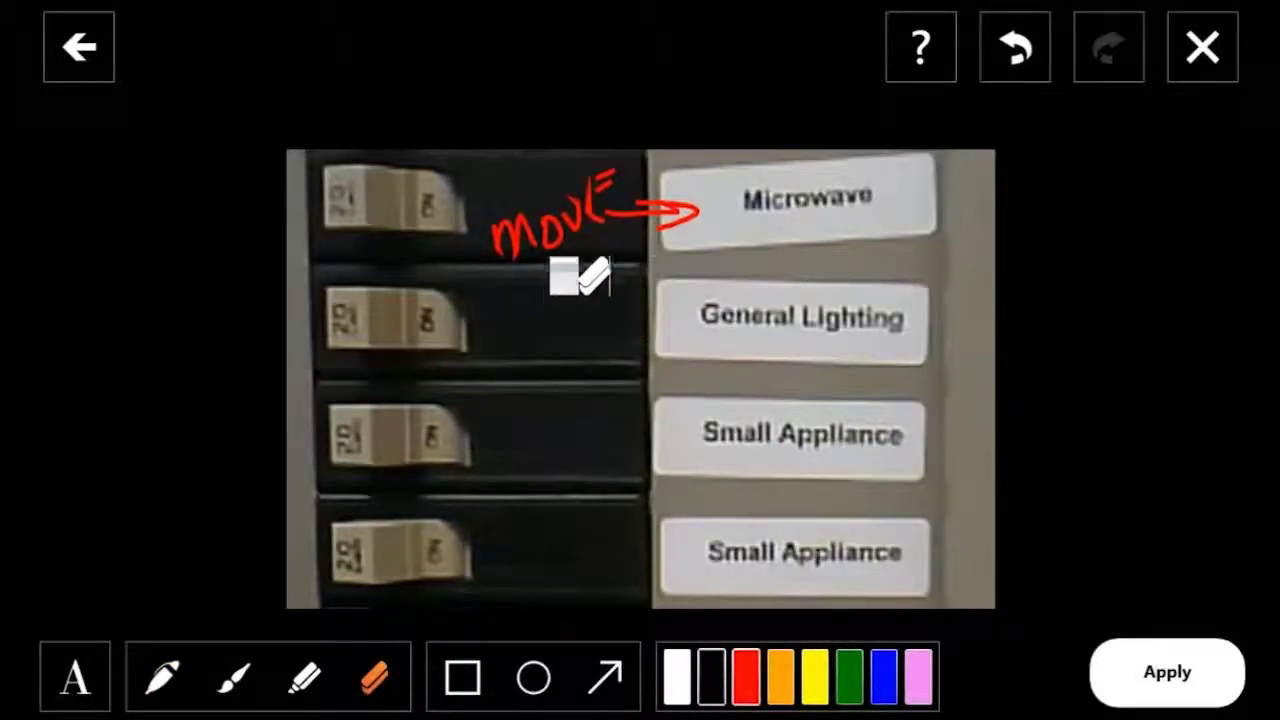
click(233, 678)
click(162, 678)
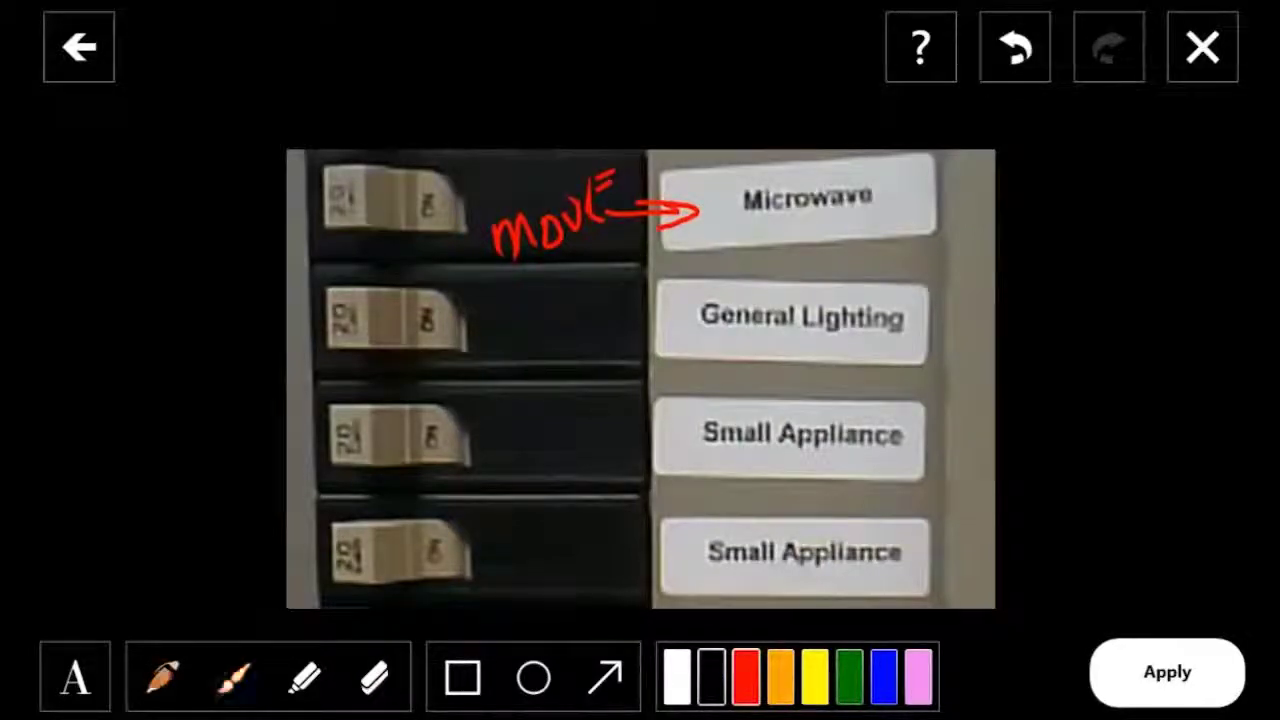
mouse_move(587, 326)
mouse_down()
mouse_move(643, 318)
mouse_move(625, 343)
mouse_up()
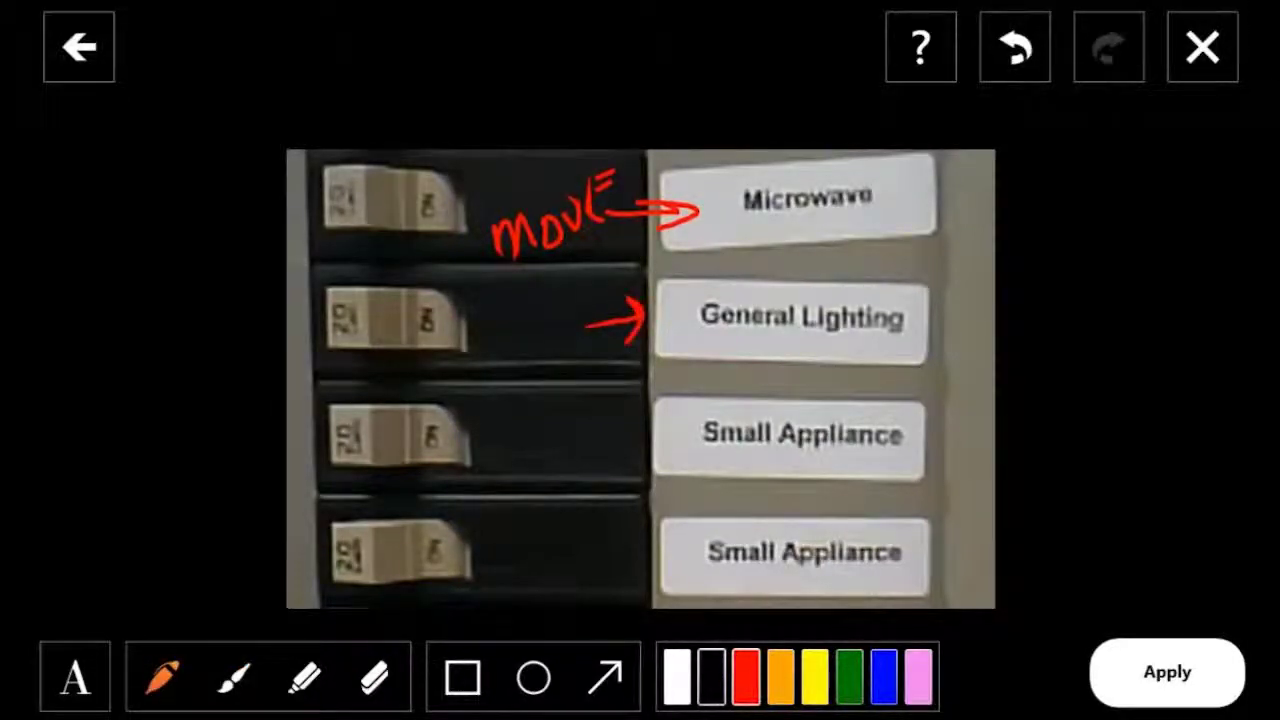
mouse_move(486, 358)
mouse_down()
mouse_move(497, 334)
mouse_move(520, 346)
mouse_move(540, 322)
mouse_move(553, 346)
mouse_up()
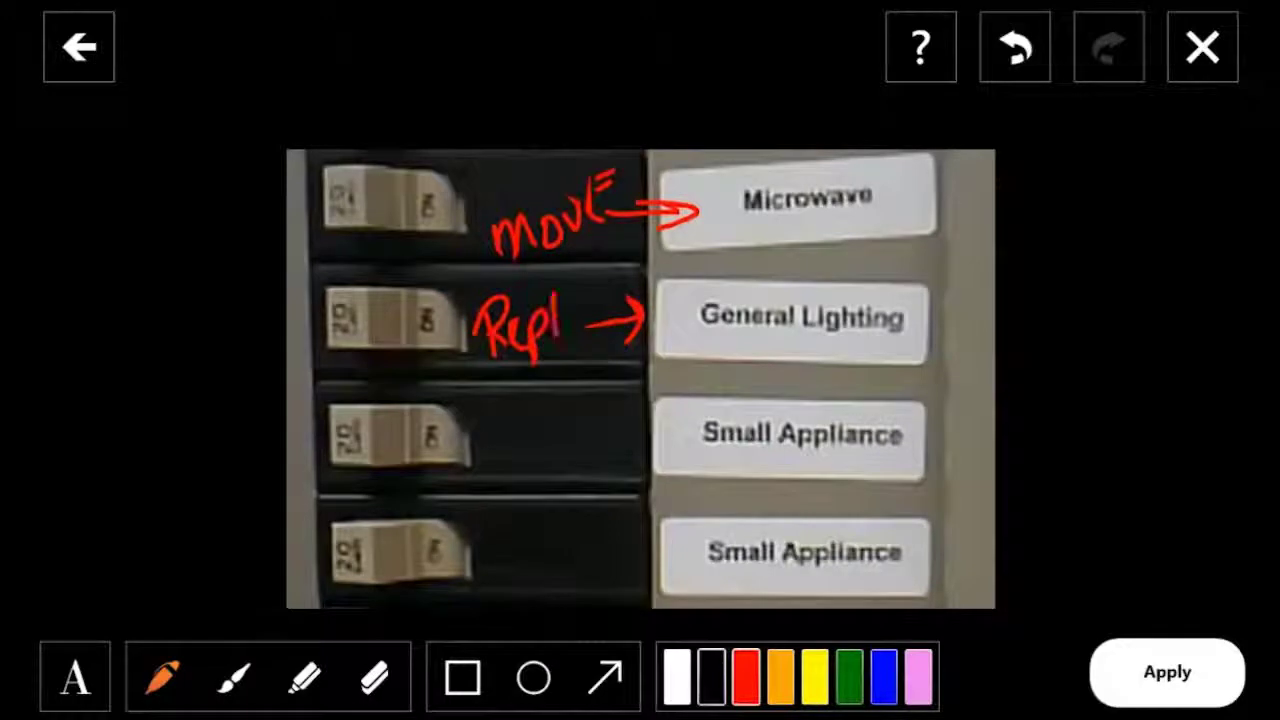
mouse_move(584, 292)
mouse_down()
mouse_move(584, 320)
mouse_move(598, 312)
mouse_up()
mouse_move(628, 272)
mouse_down()
mouse_move(594, 300)
mouse_move(610, 274)
mouse_up()
drag(604, 298, 616, 294)
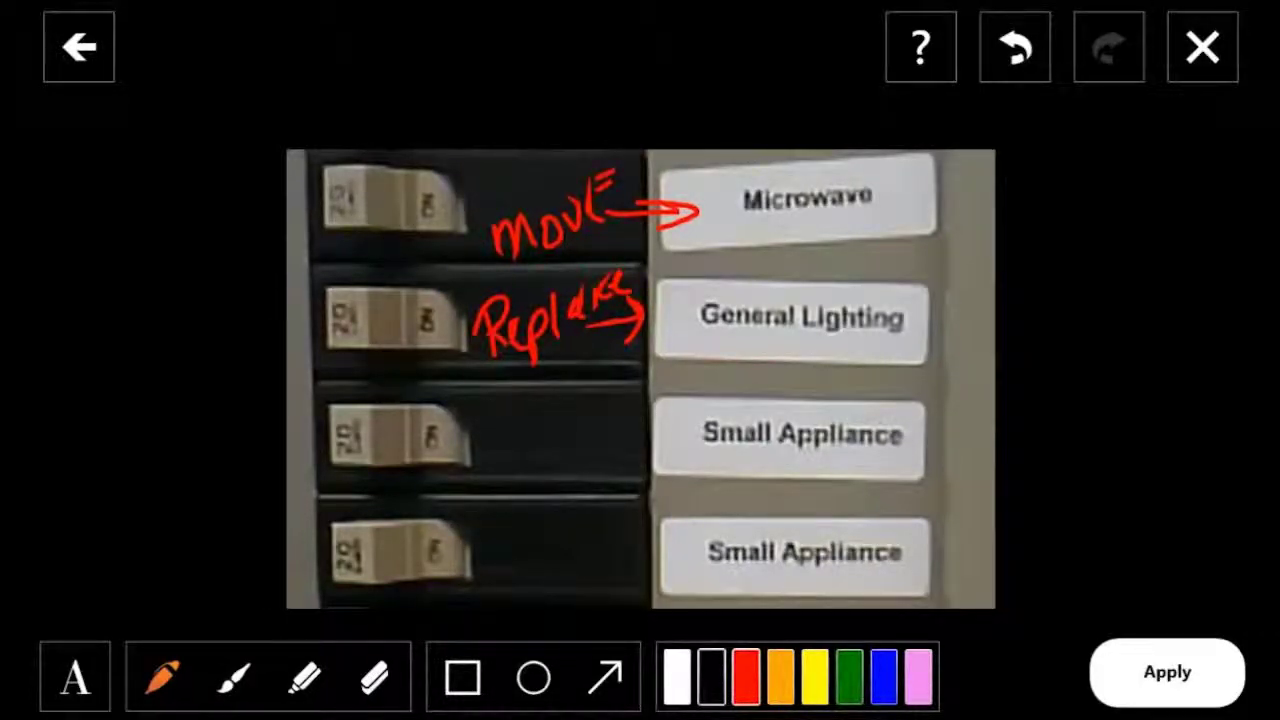
Draw a red arrow to the upper Small Appliance label and place a text box below it
click(604, 678)
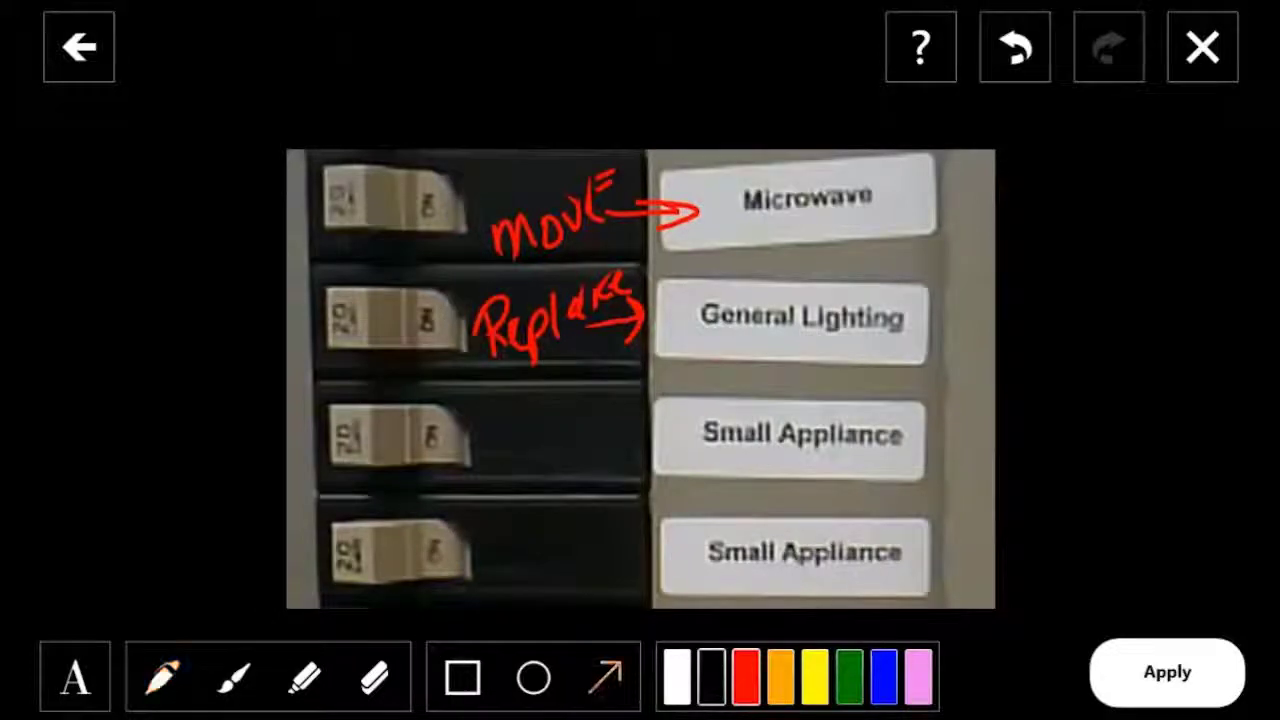
drag(513, 496, 693, 426)
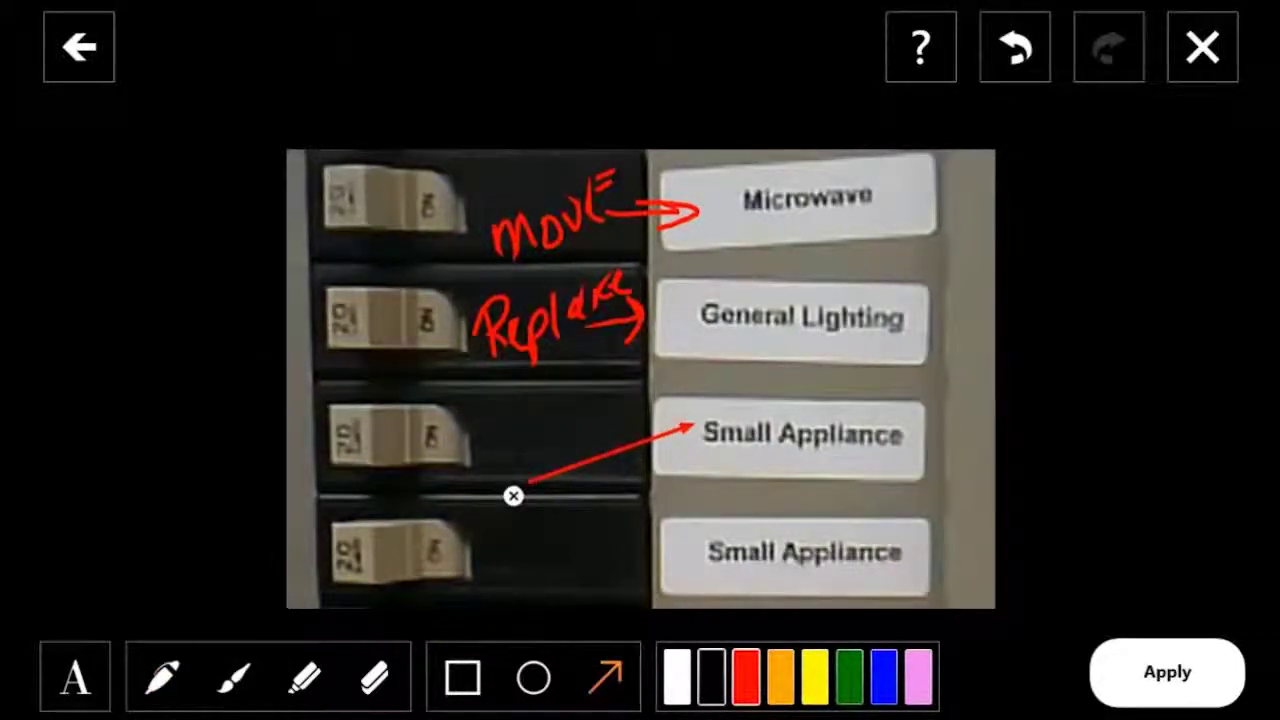
click(75, 678)
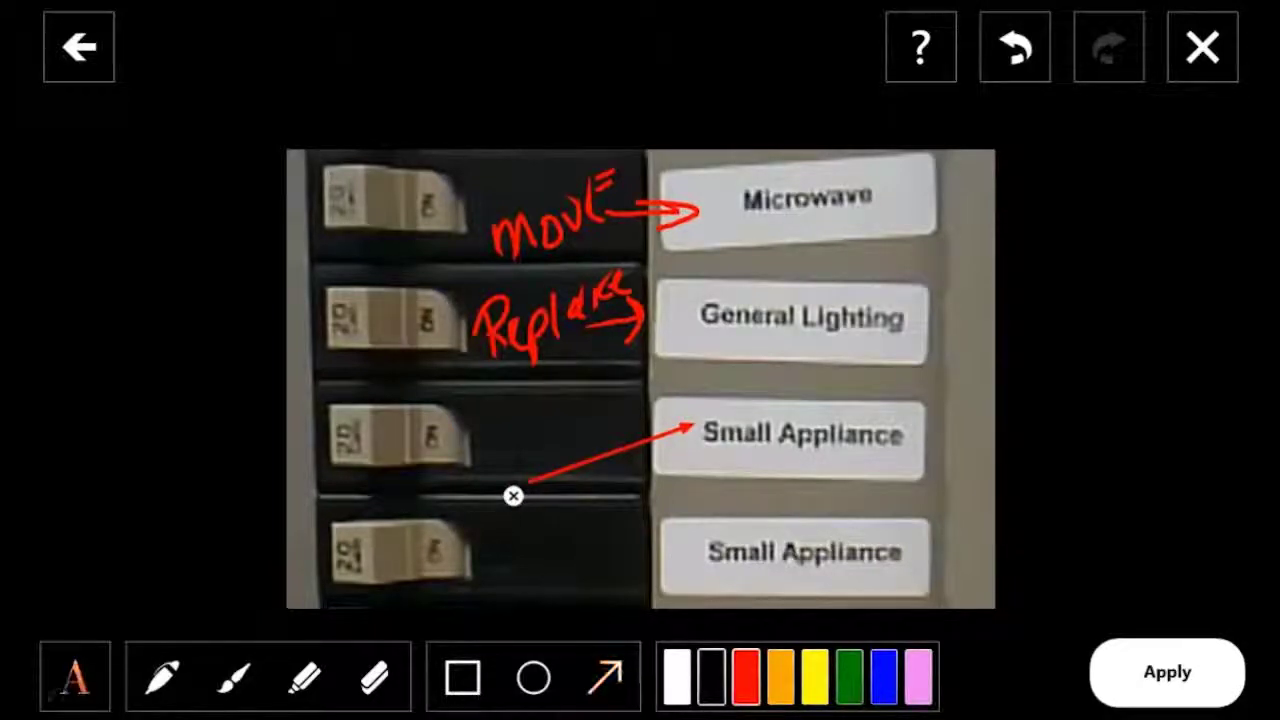
click(600, 550)
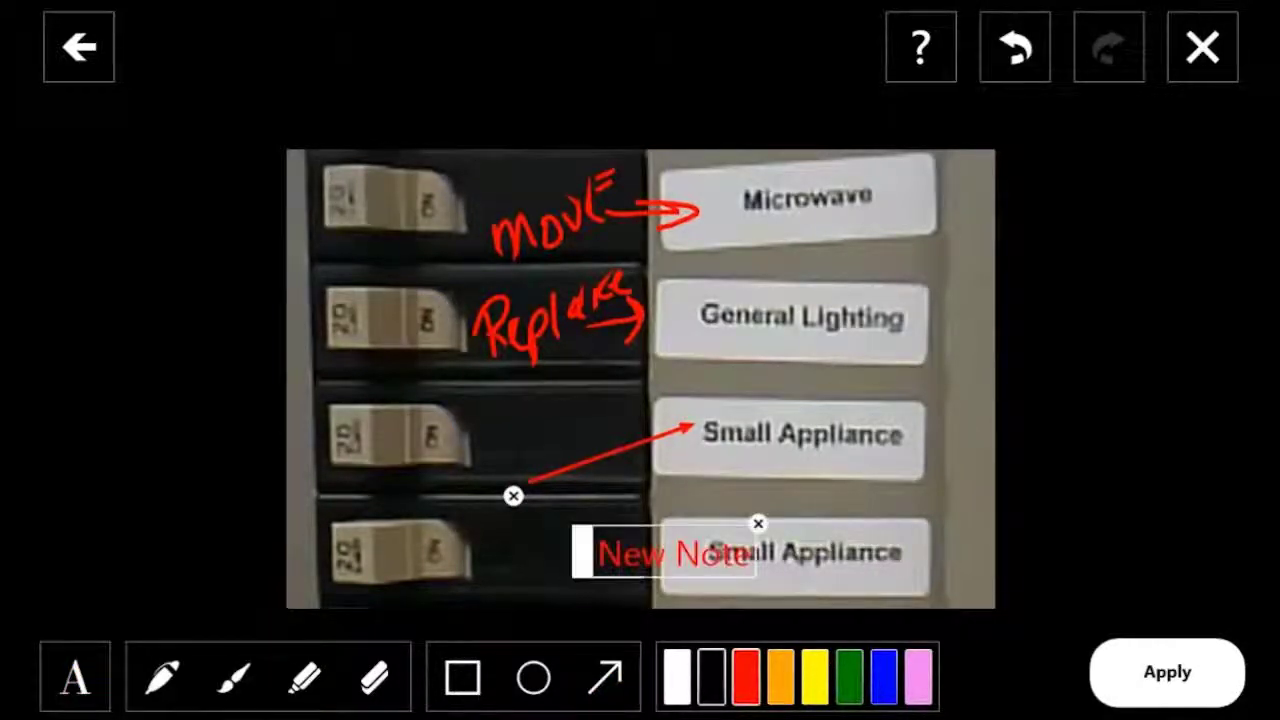
click(670, 553)
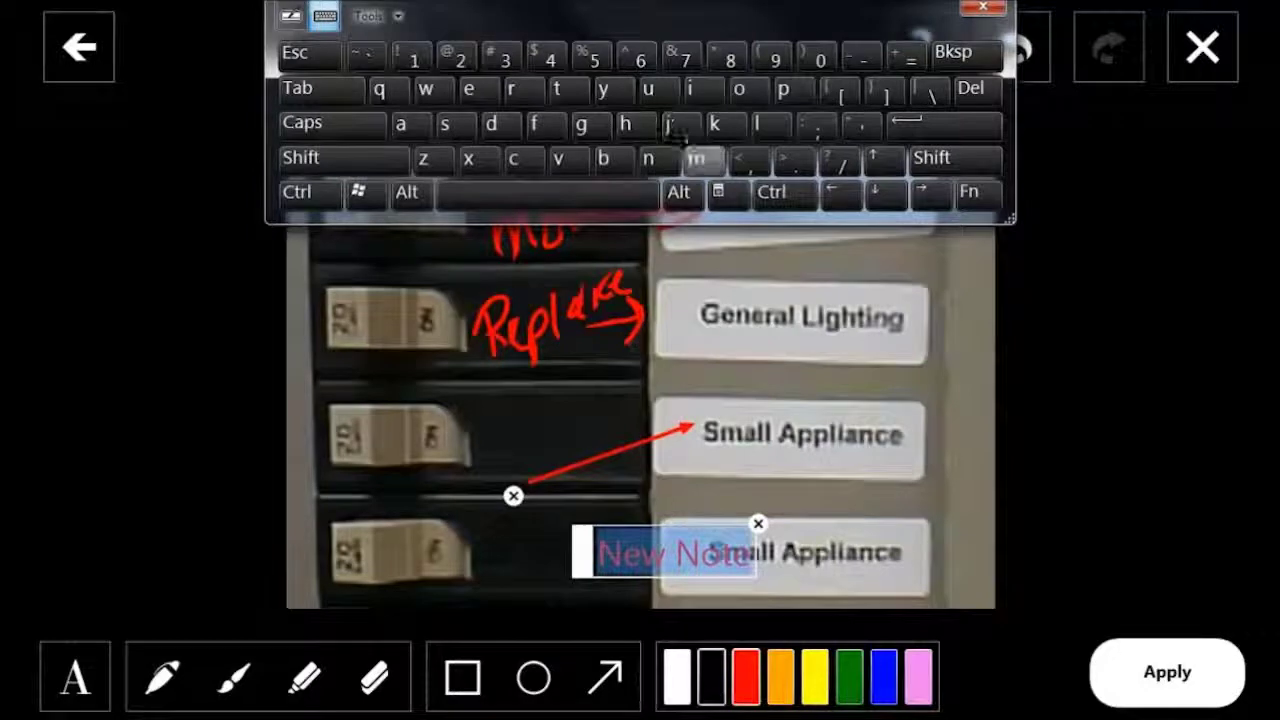
Type 'note' as the text label and apply the annotations to the photo
click(660, 158)
click(740, 89)
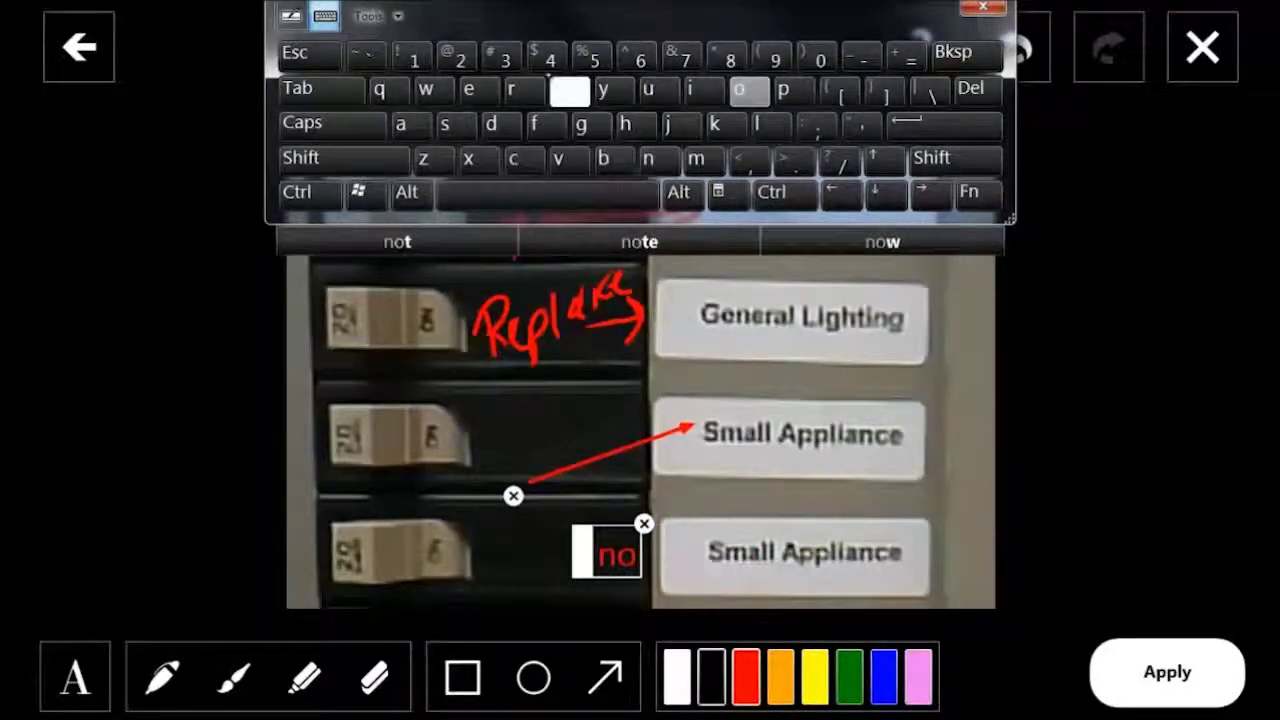
click(557, 89)
click(468, 89)
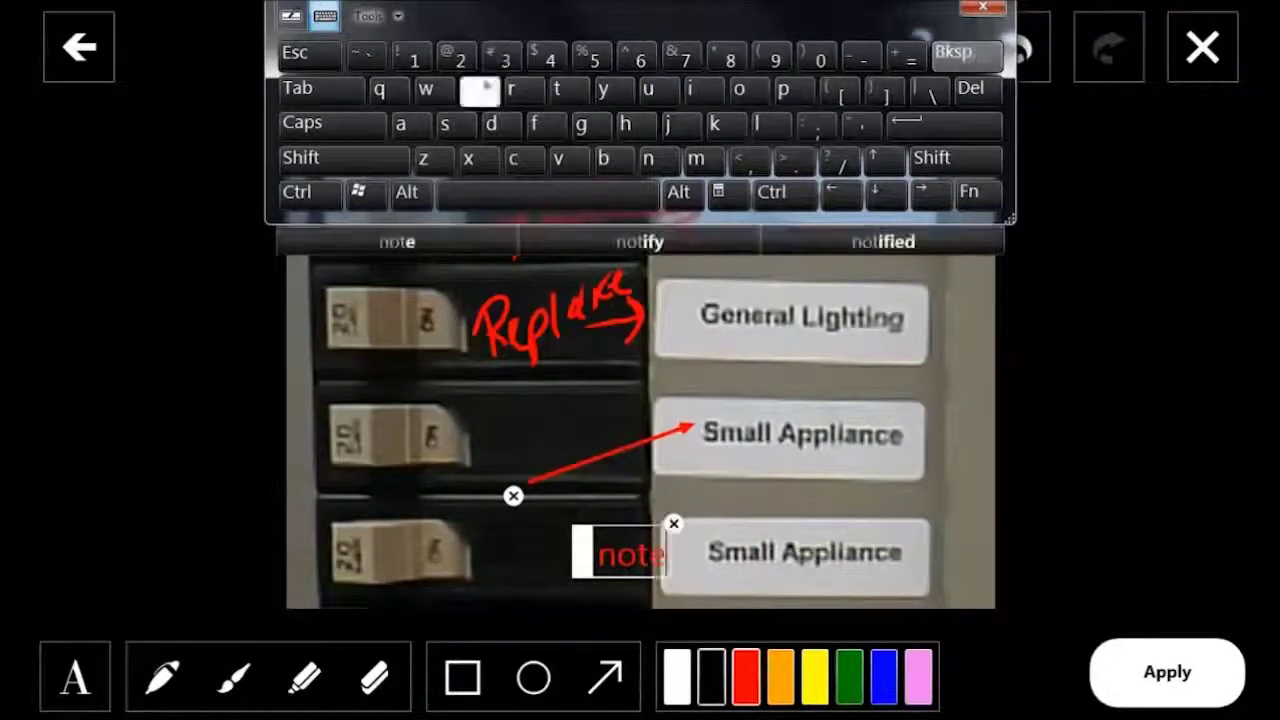
click(983, 8)
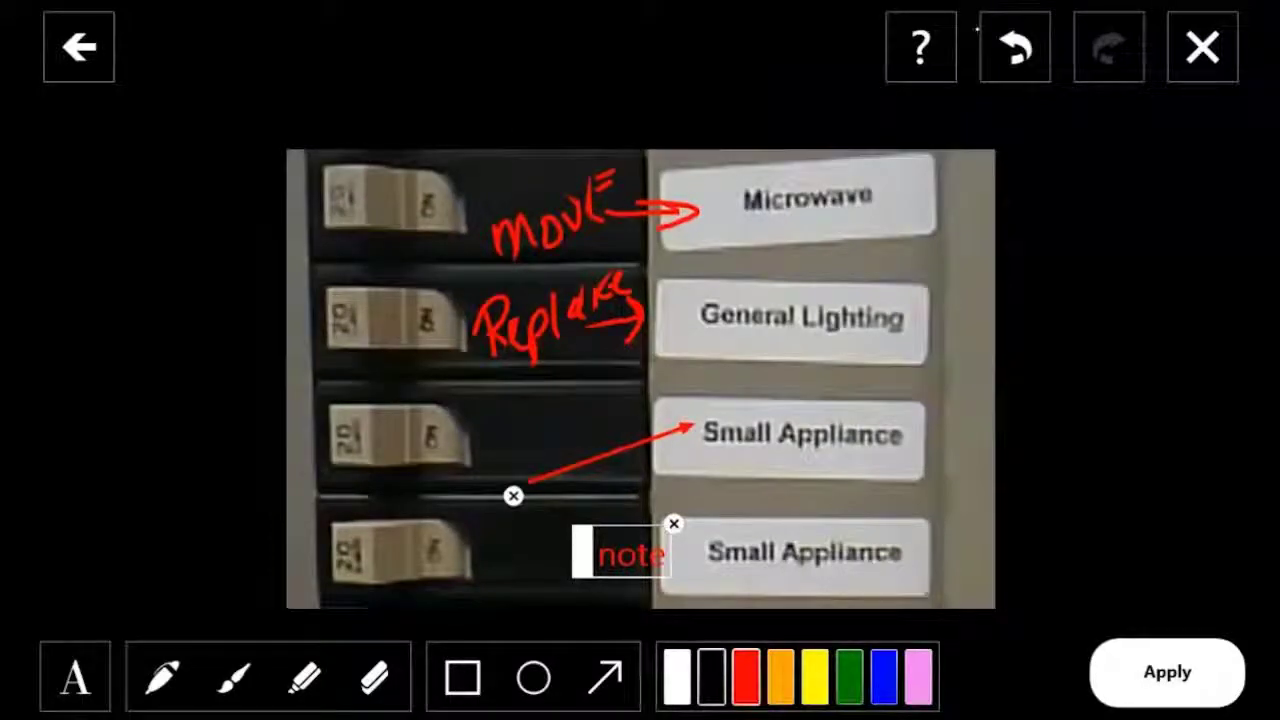
click(1157, 652)
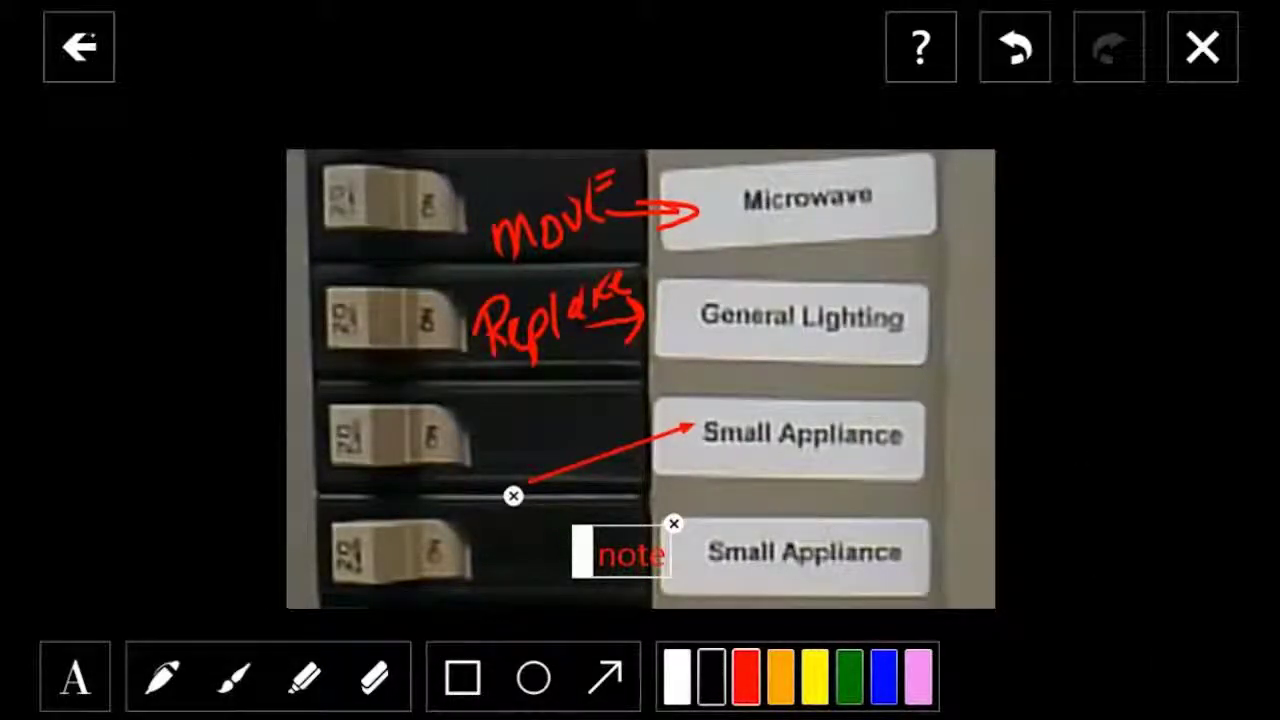
Exit annotation mode, save the annotated photo, and cancel the Send Image dialog
click(79, 46)
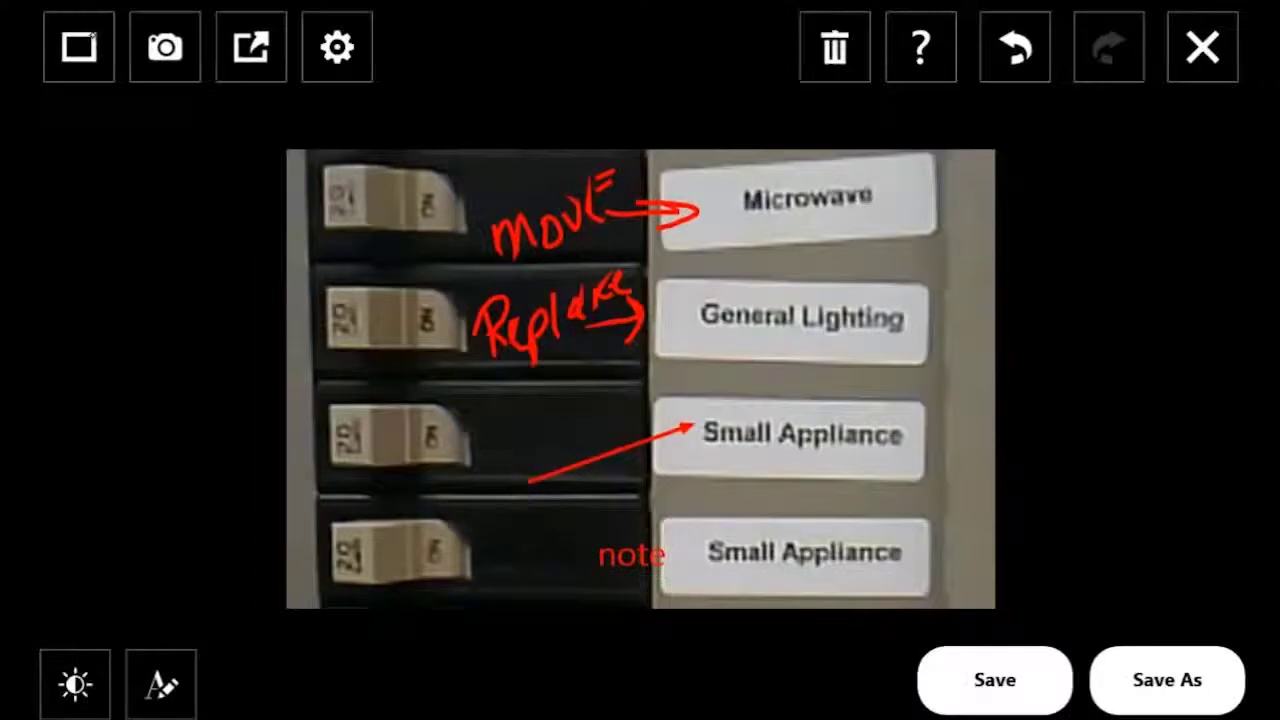
click(956, 678)
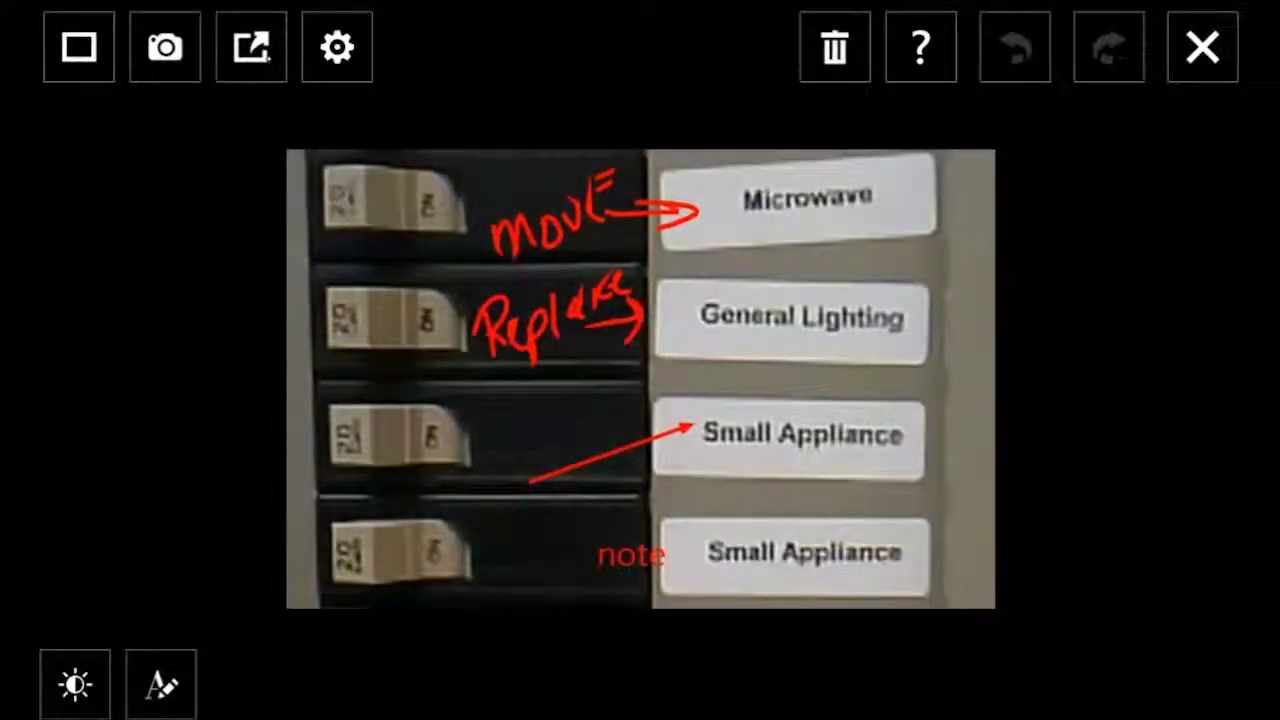
click(262, 55)
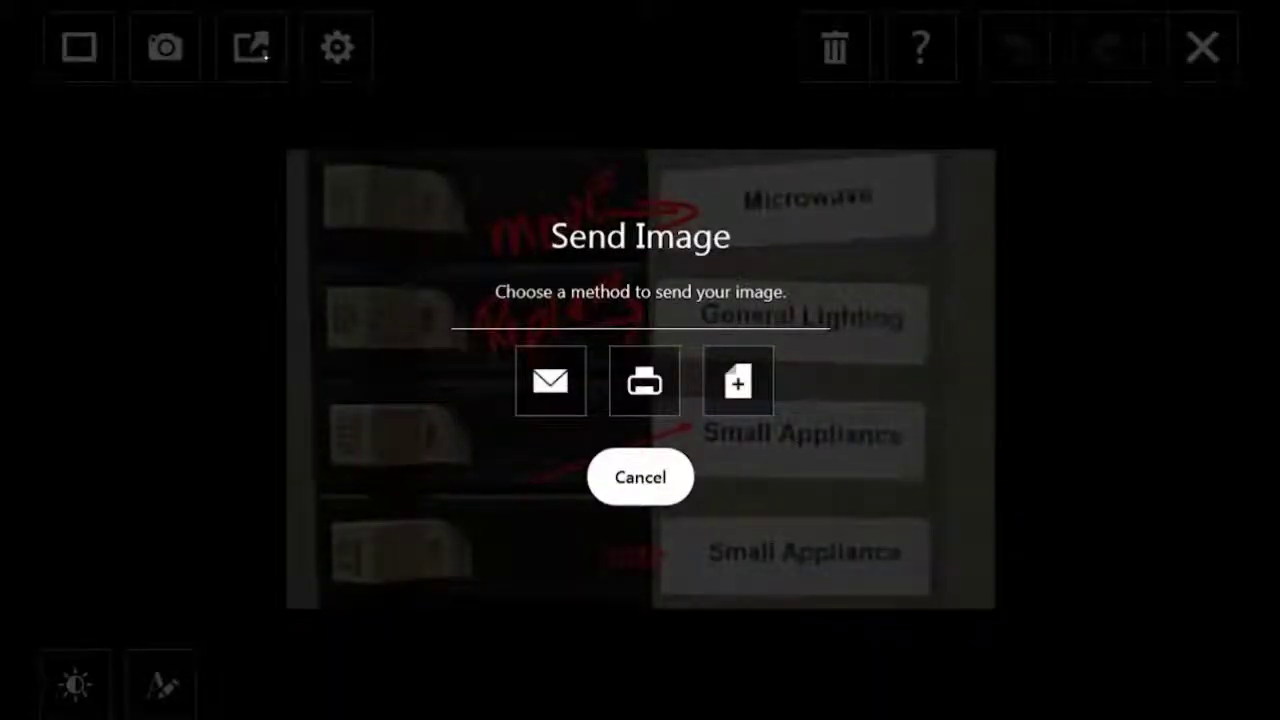
click(650, 476)
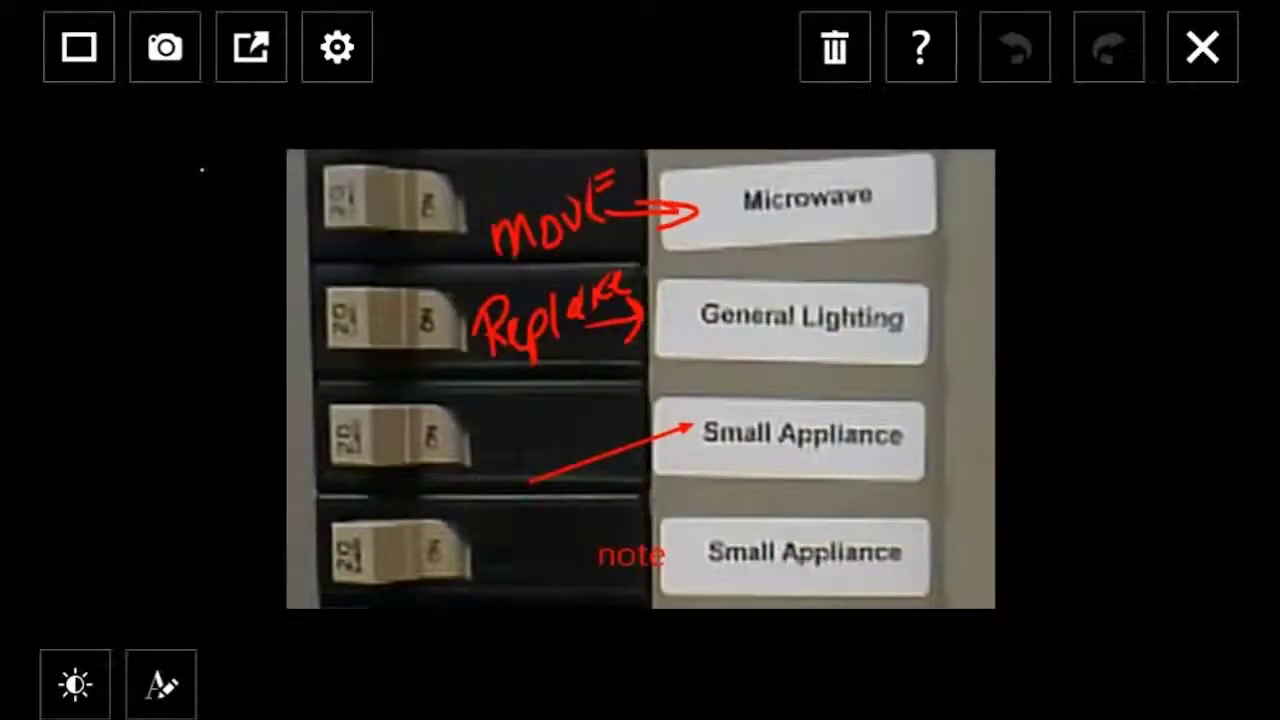